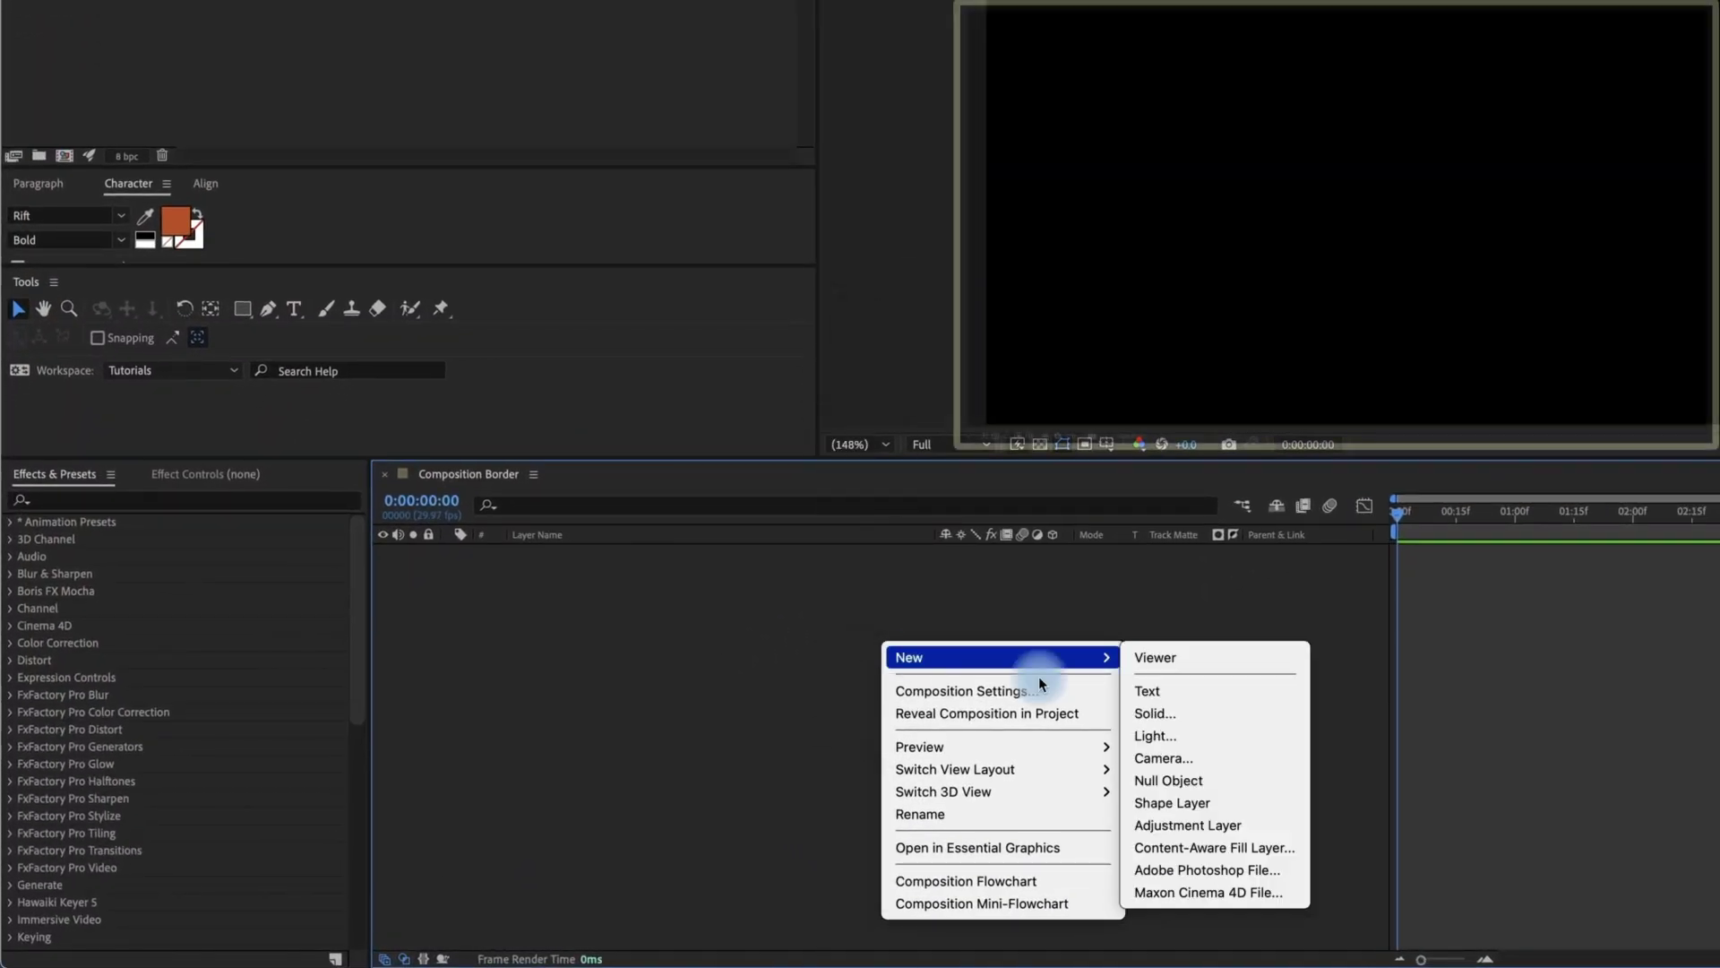
Step: Add a new shape layer containing a rectangle path and a stroke
{"action": "left_click", "coordinate": [832, 848]}
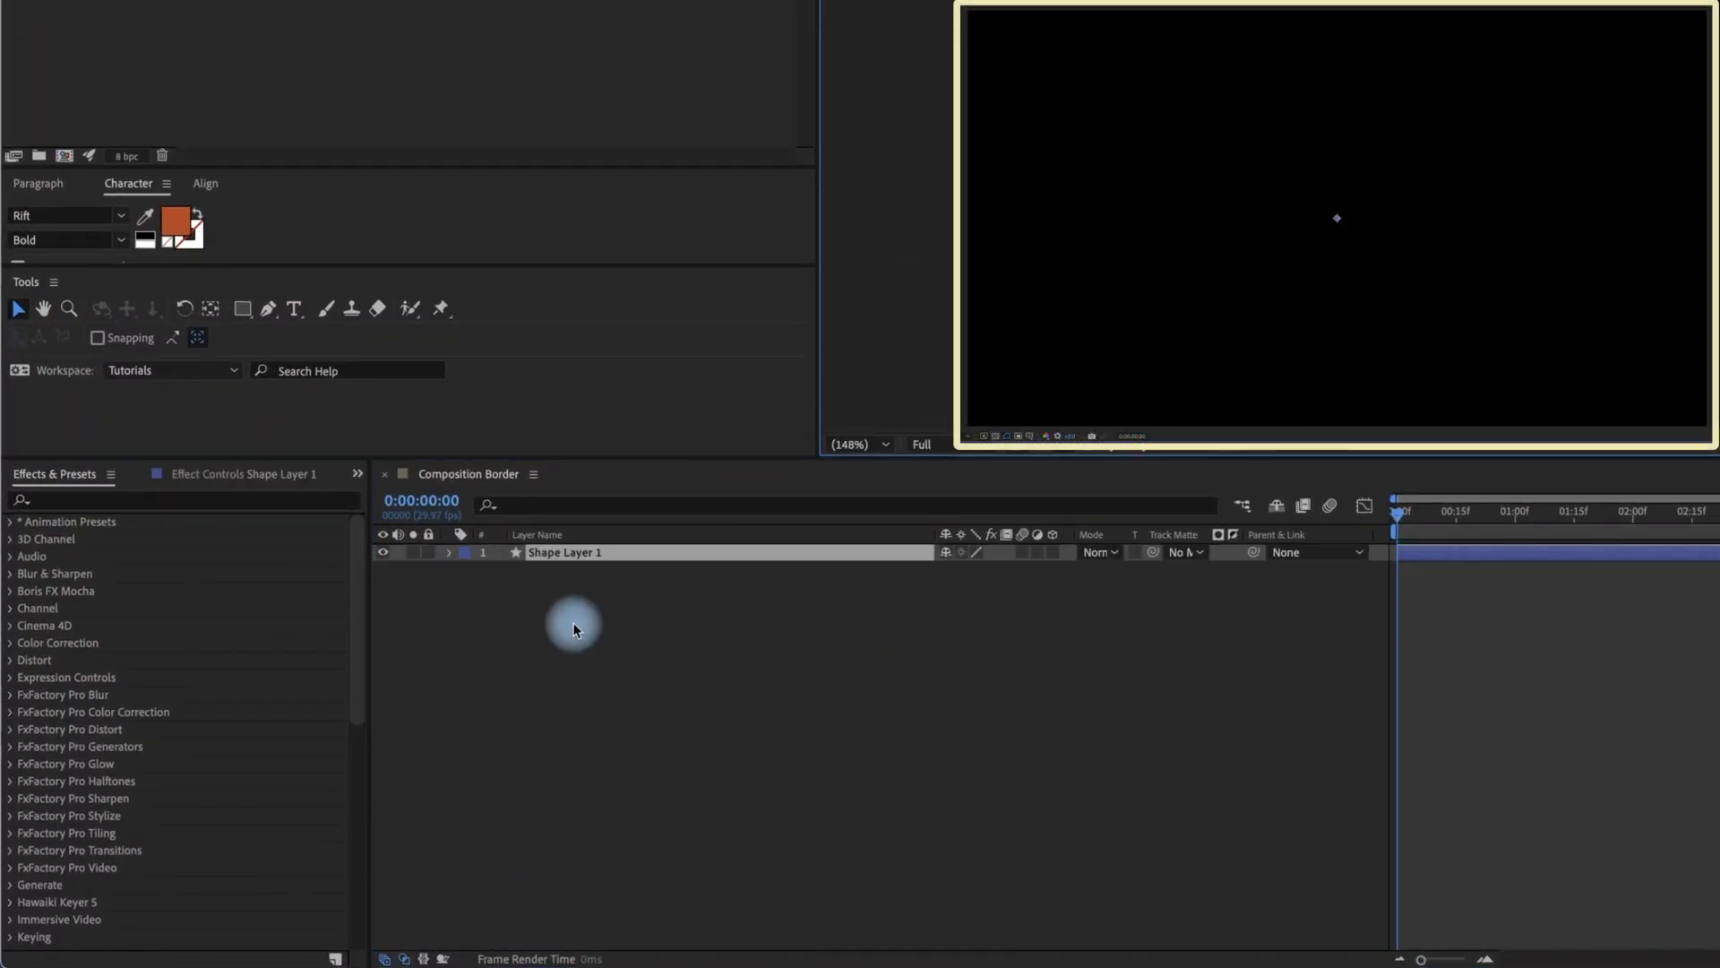
{"action": "key", "text": "q"}
{"action": "left_click", "coordinate": [449, 553]}
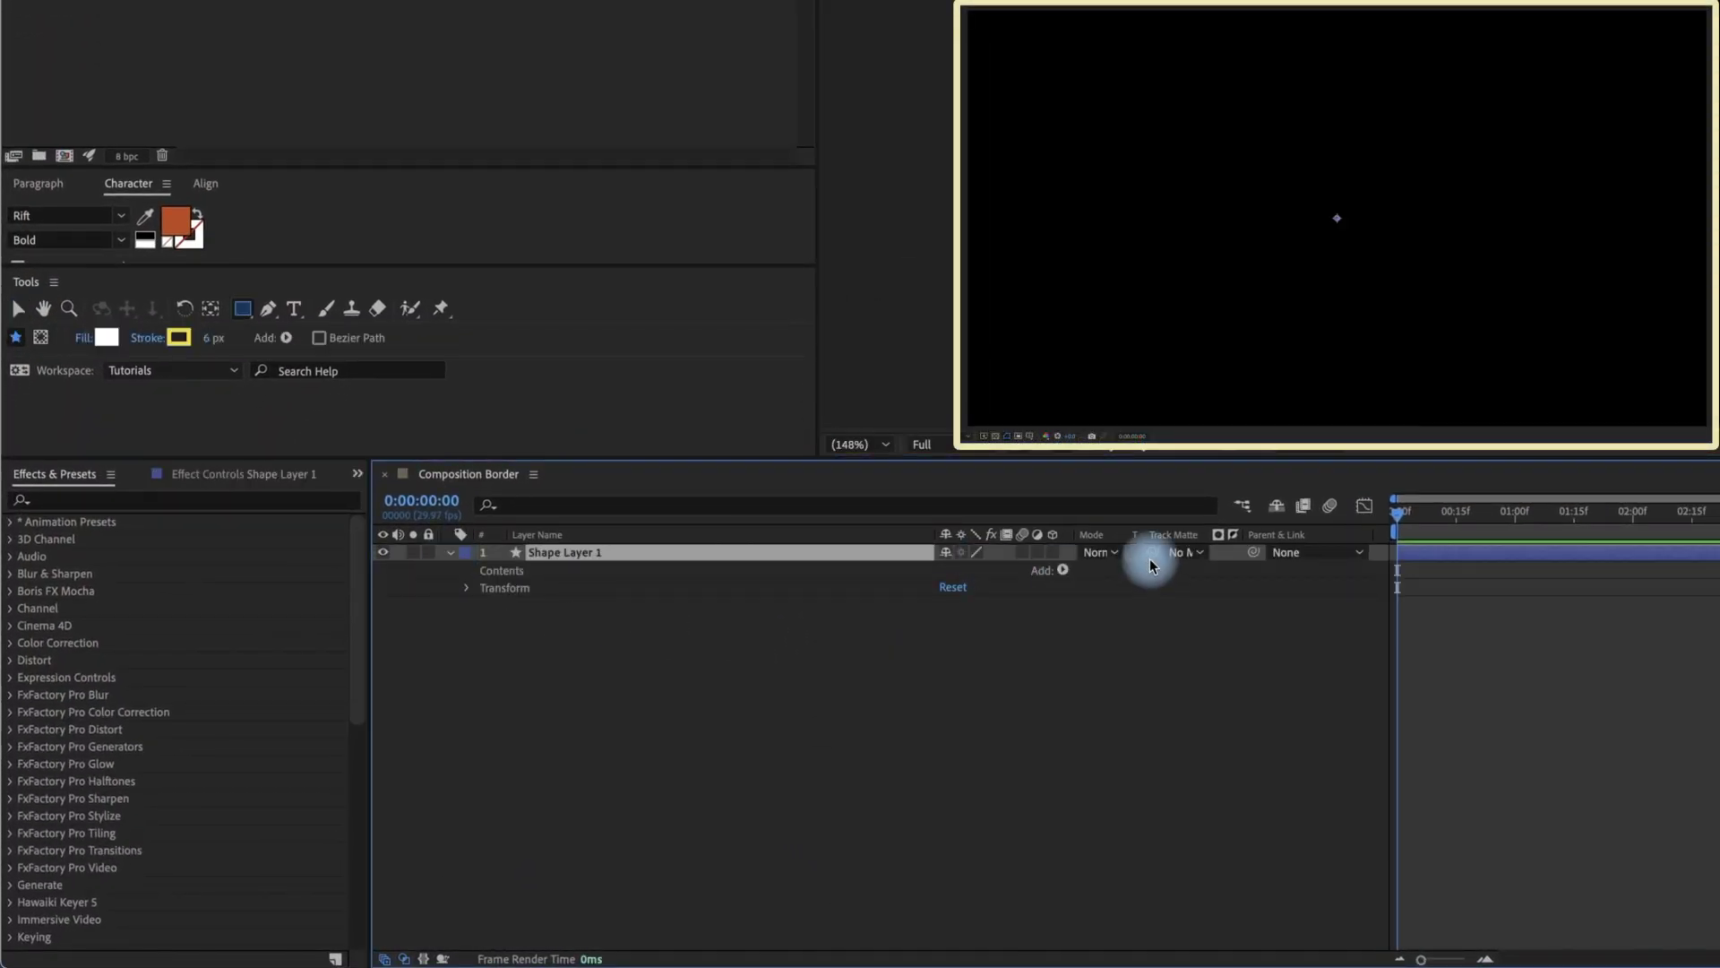
{"action": "left_click", "coordinate": [1065, 570]}
{"action": "left_click", "coordinate": [1097, 546]}
{"action": "left_click", "coordinate": [1065, 570]}
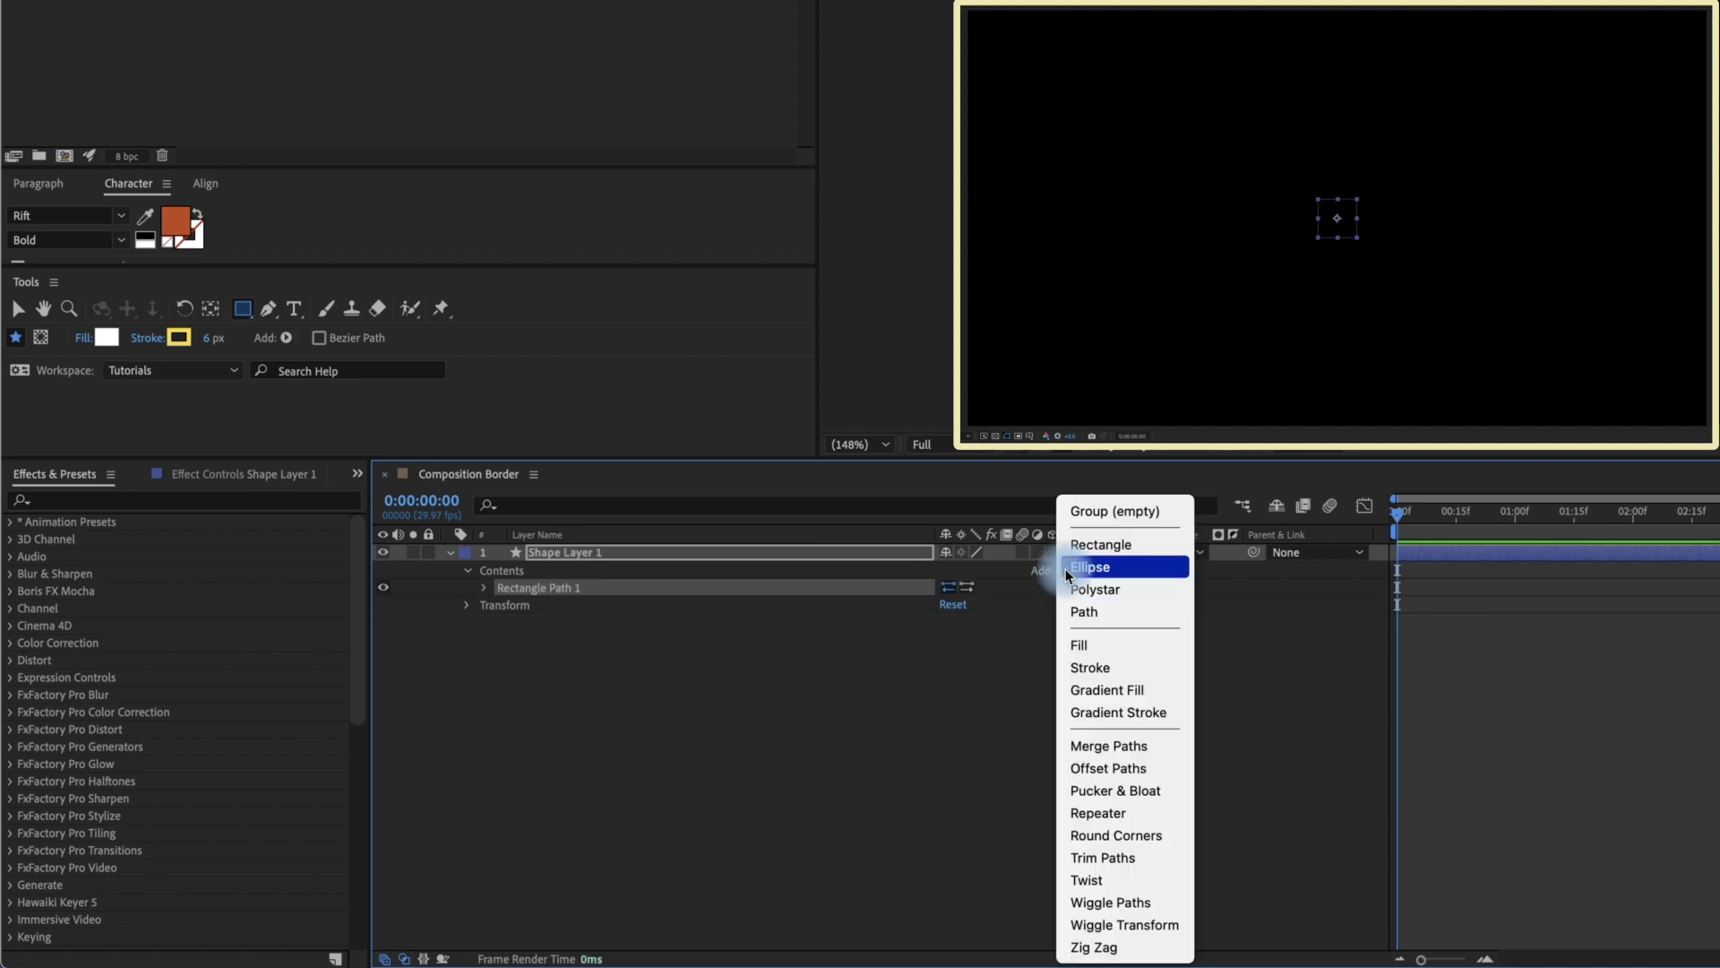
{"action": "left_click", "coordinate": [1106, 669]}
Step: Set the rectangle path size to 1920 × 1080 to fill the frame
{"action": "left_click", "coordinate": [484, 588]}
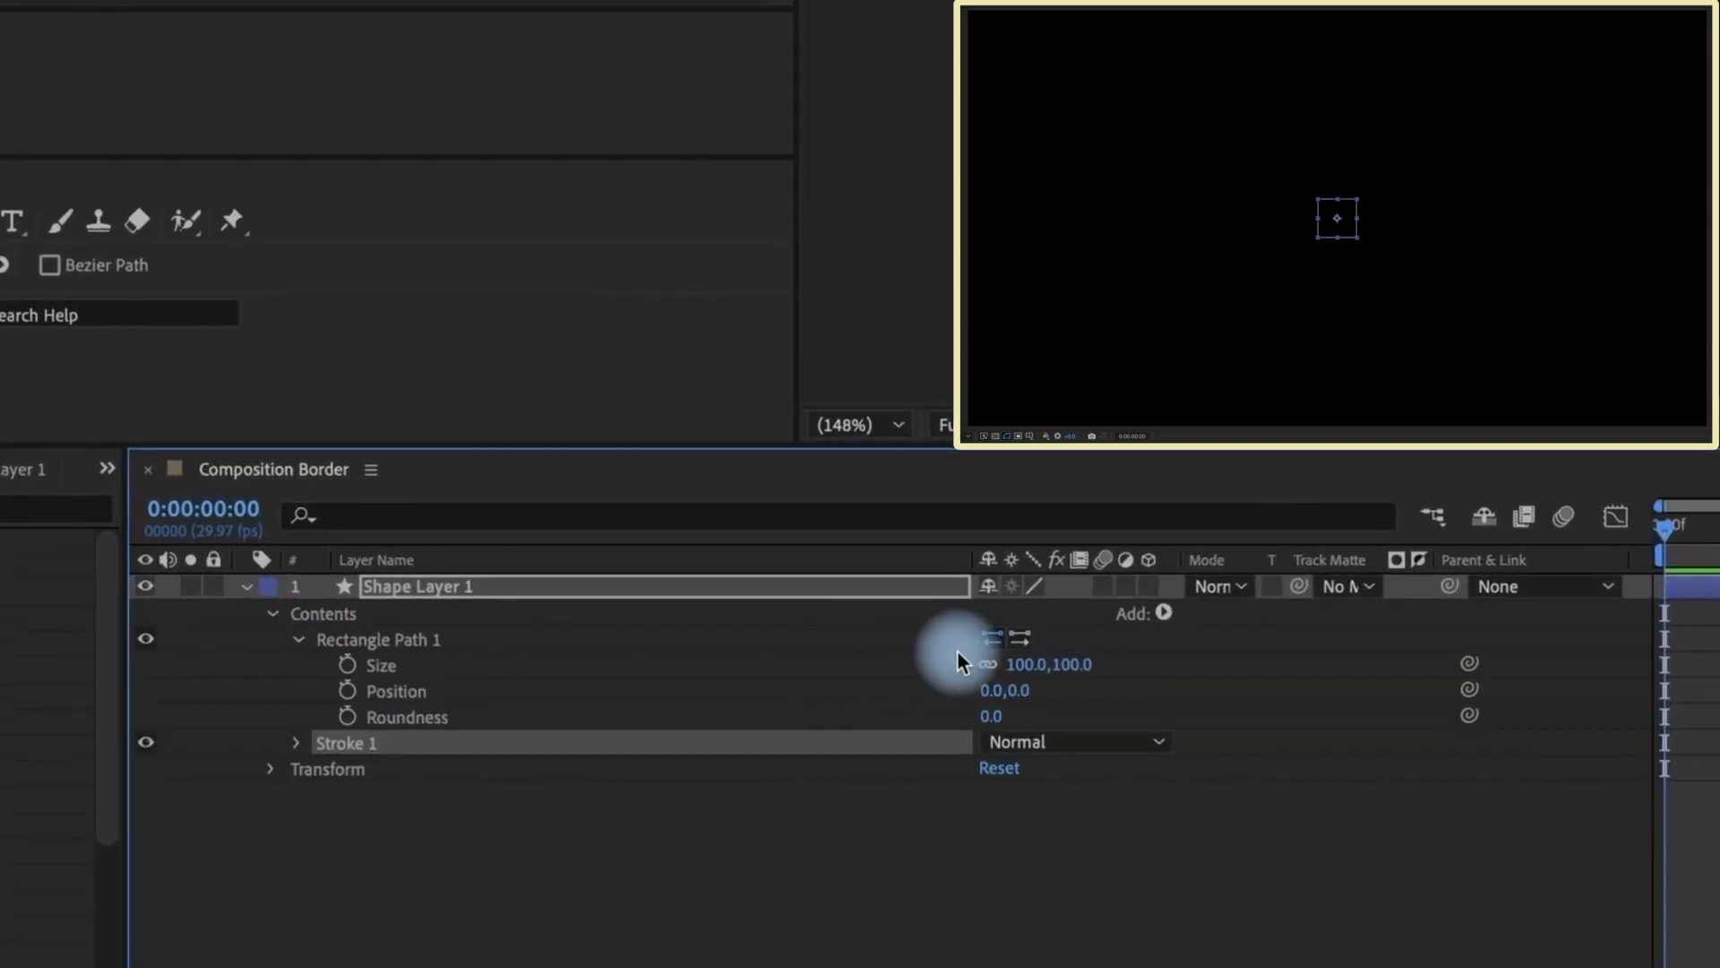
{"action": "left_click", "coordinate": [970, 604]}
{"action": "type", "text": "1920"}
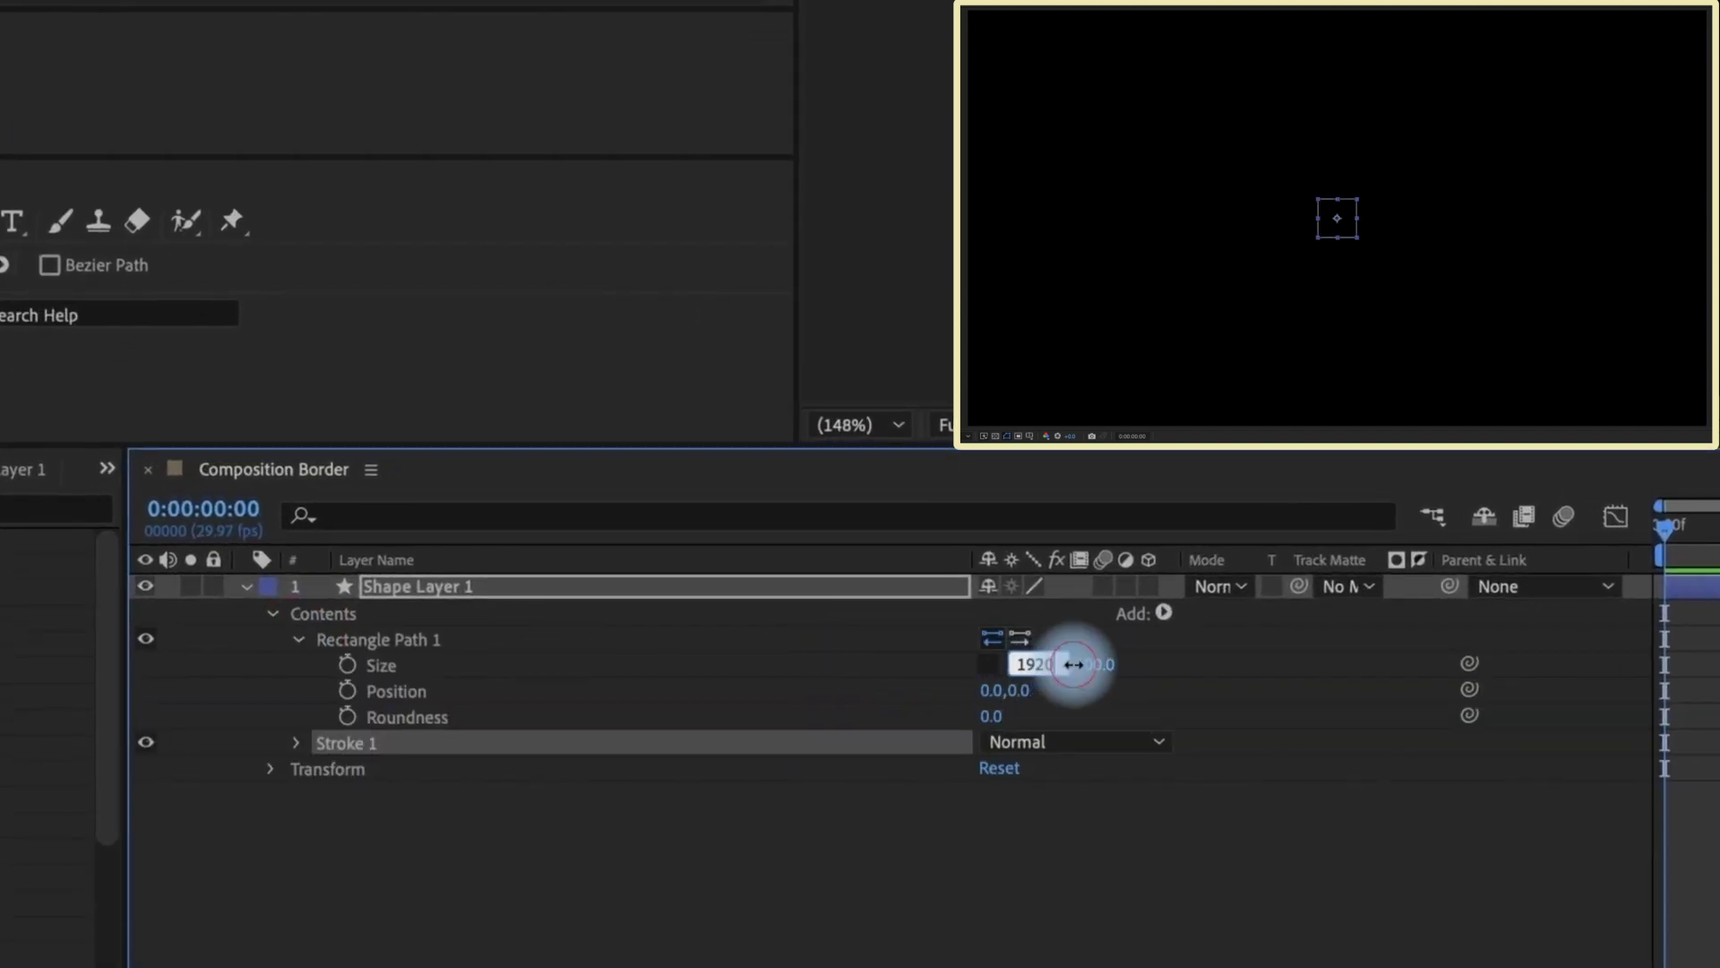
{"action": "left_click", "coordinate": [1089, 664]}
{"action": "type", "text": "1080"}
{"action": "key", "text": "Return"}
Step: Make the rectangle's stroke cyan with a width of 33 pixels
{"action": "left_click", "coordinate": [296, 742]}
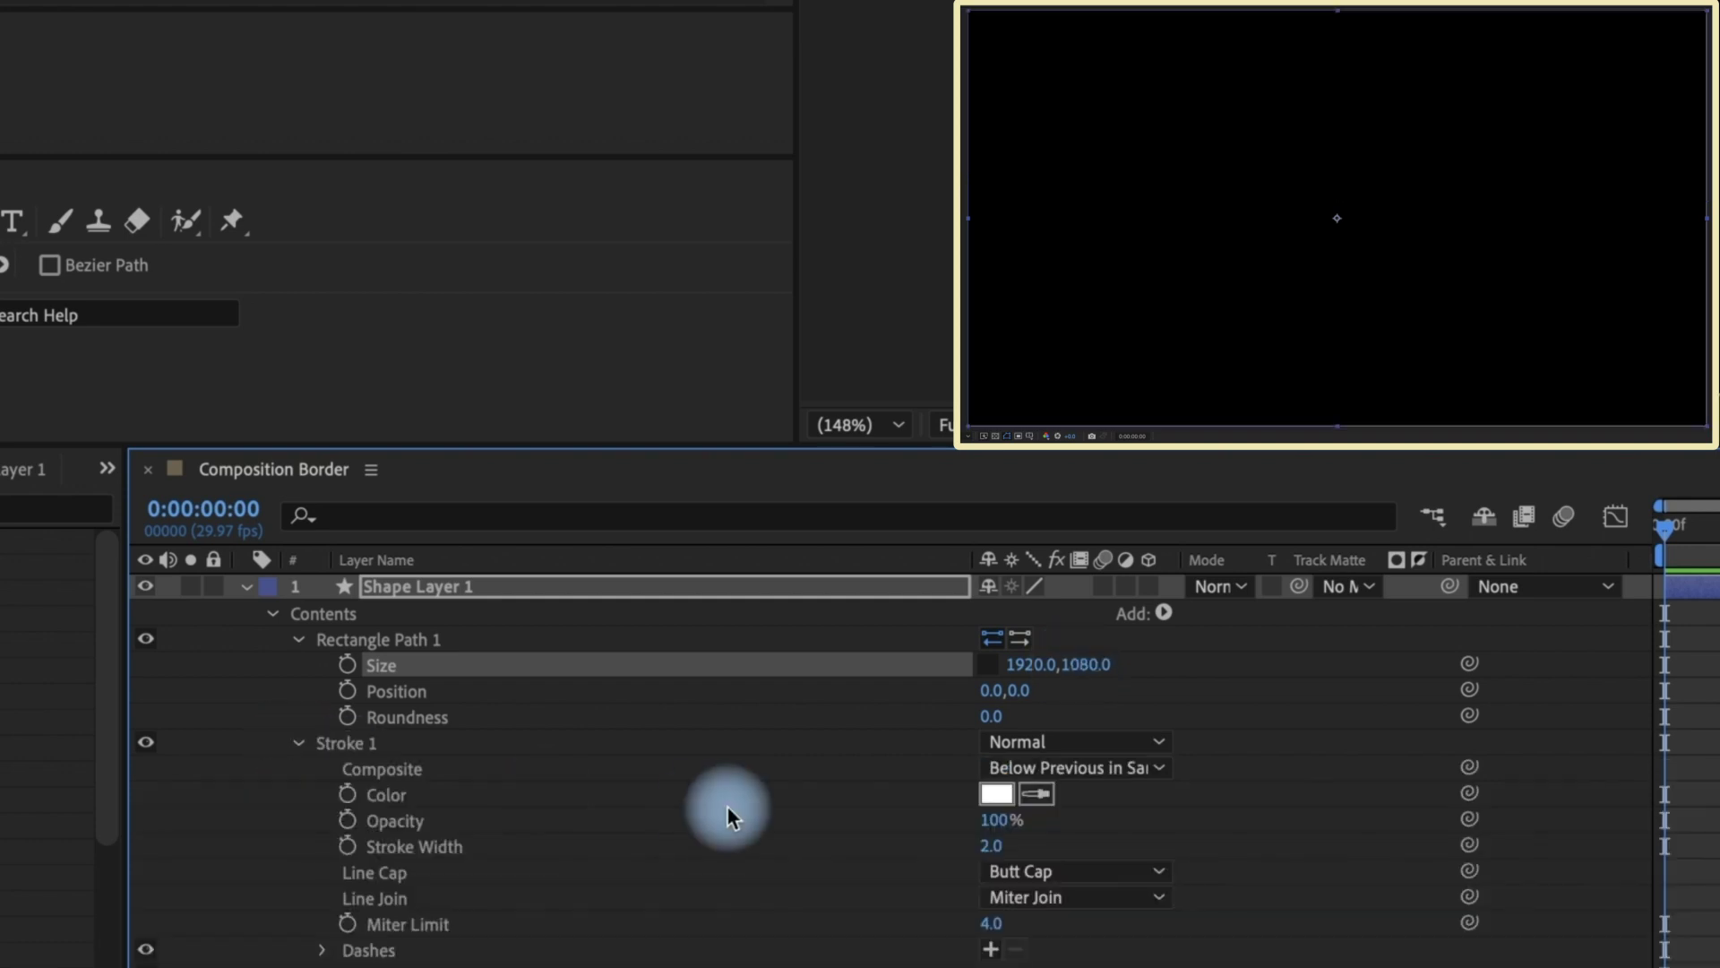
{"action": "left_click_drag", "start_coordinate": [993, 845], "coordinate": [1120, 823]}
{"action": "left_click", "coordinate": [997, 794]}
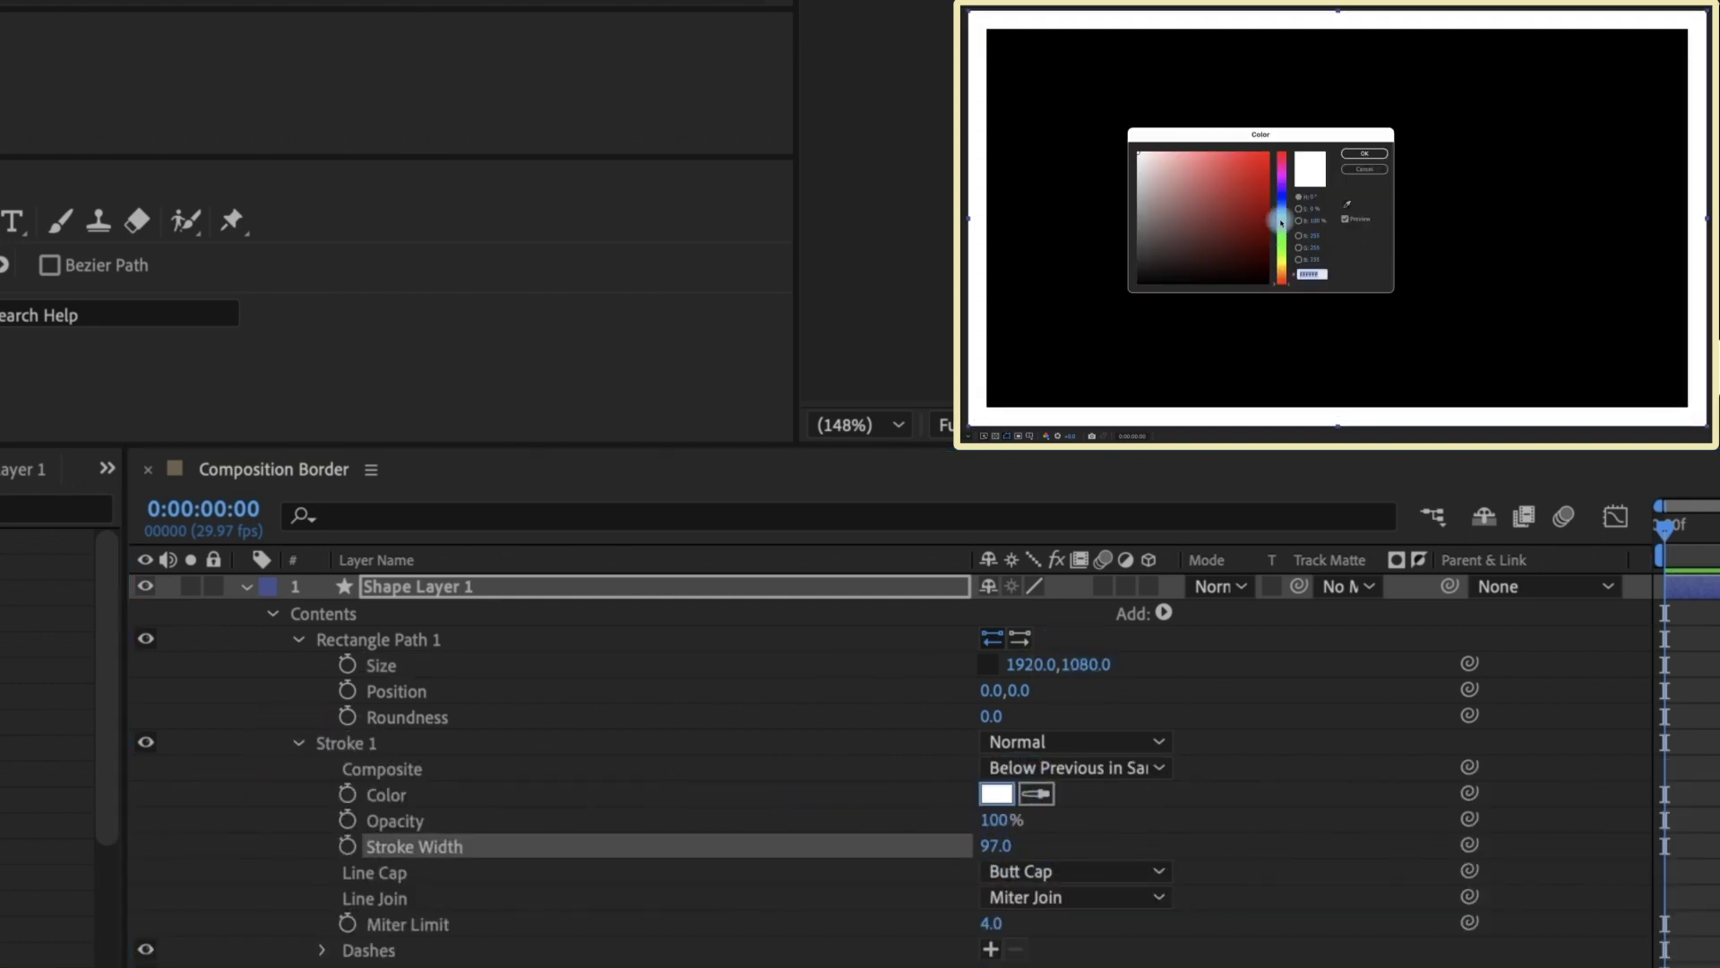
{"action": "left_click", "coordinate": [1281, 215]}
{"action": "left_click", "coordinate": [1365, 153]}
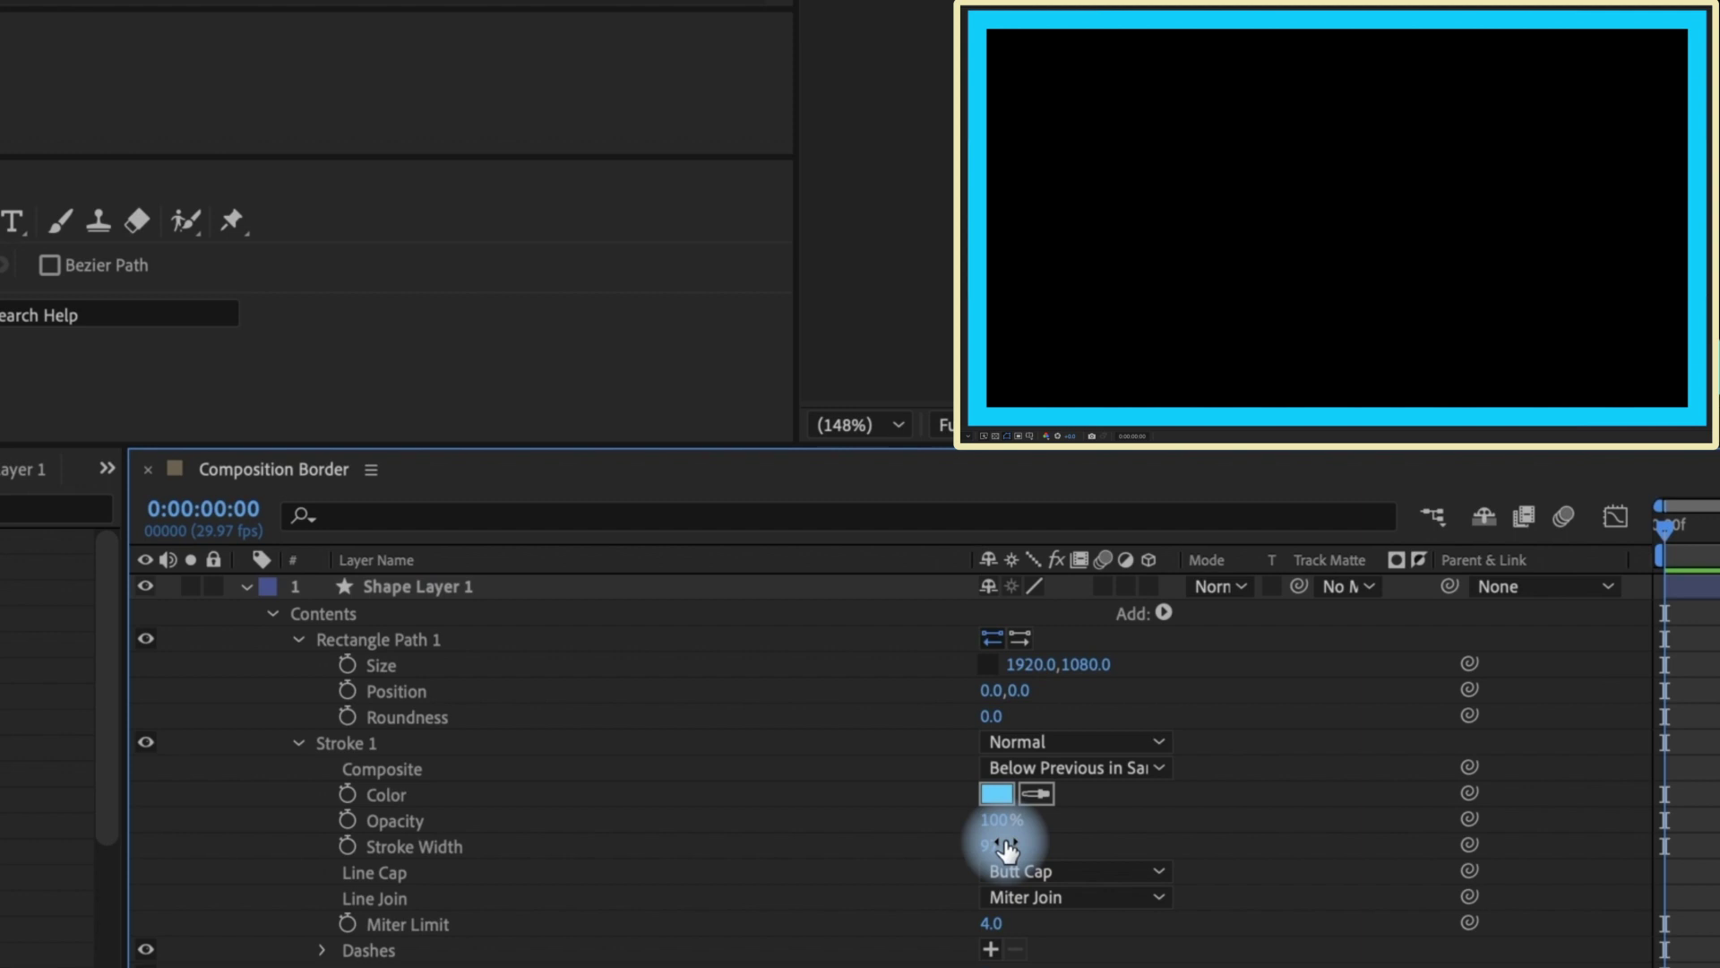
{"action": "left_click_drag", "start_coordinate": [990, 845], "coordinate": [900, 836]}
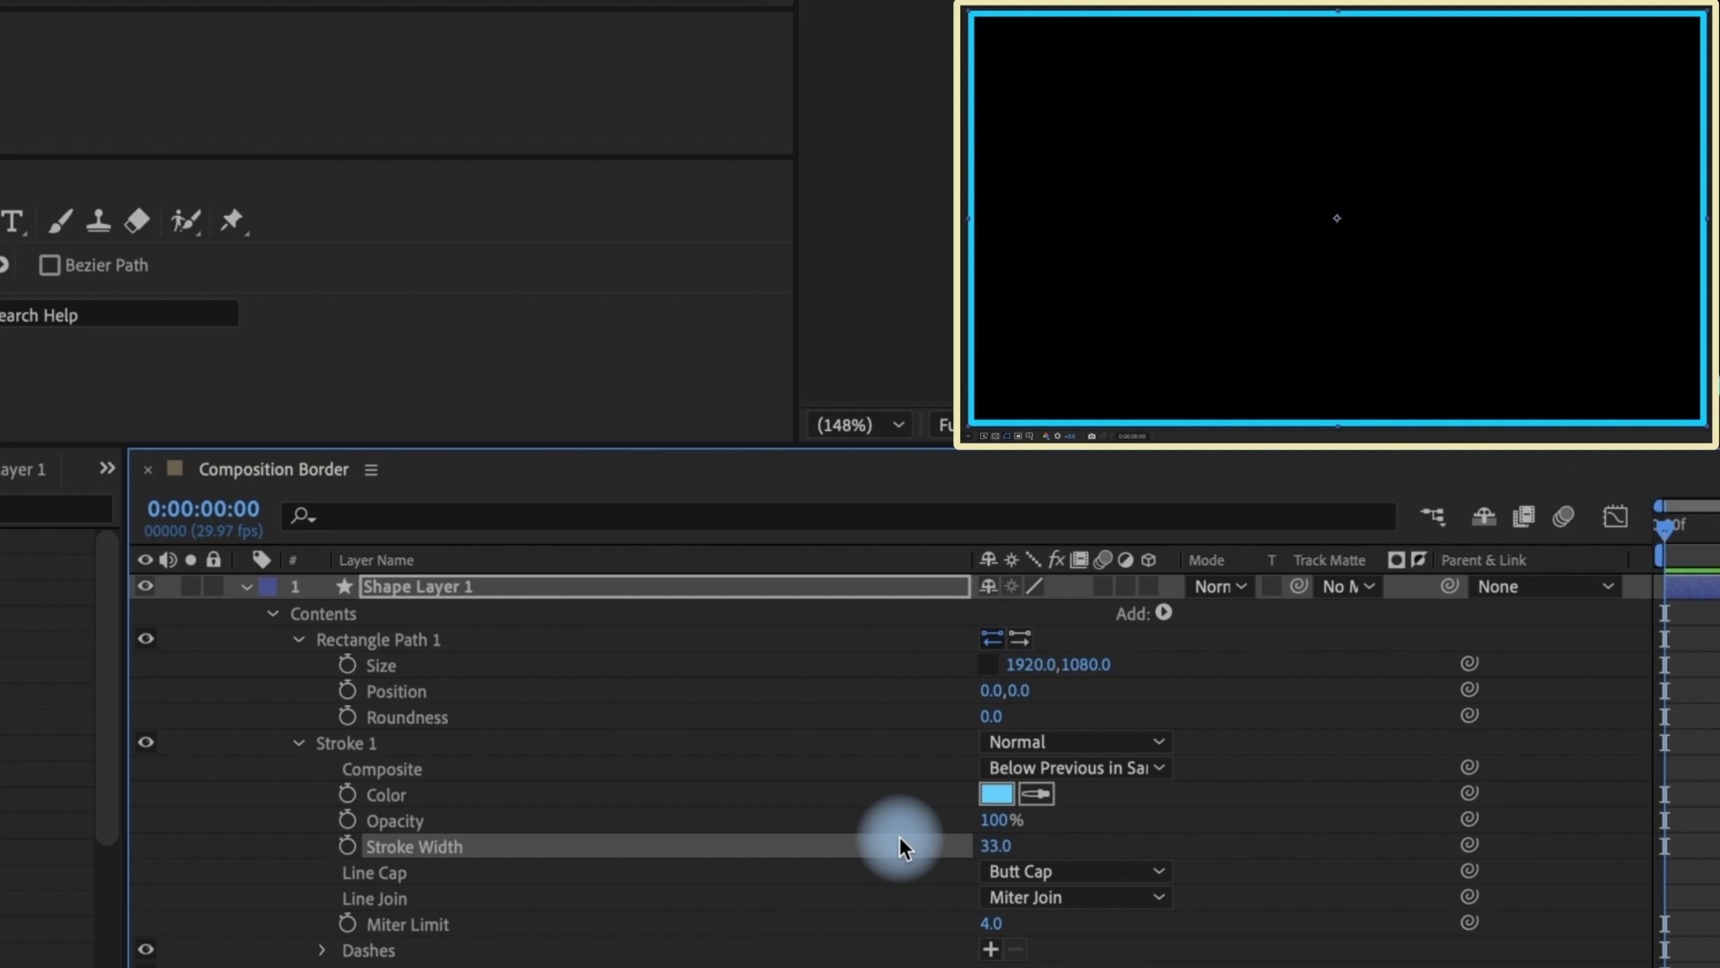
Step: Delete Shape Layer 1 and apply the Composition Border preset found by searching 'border'
{"action": "left_click", "coordinate": [416, 587]}
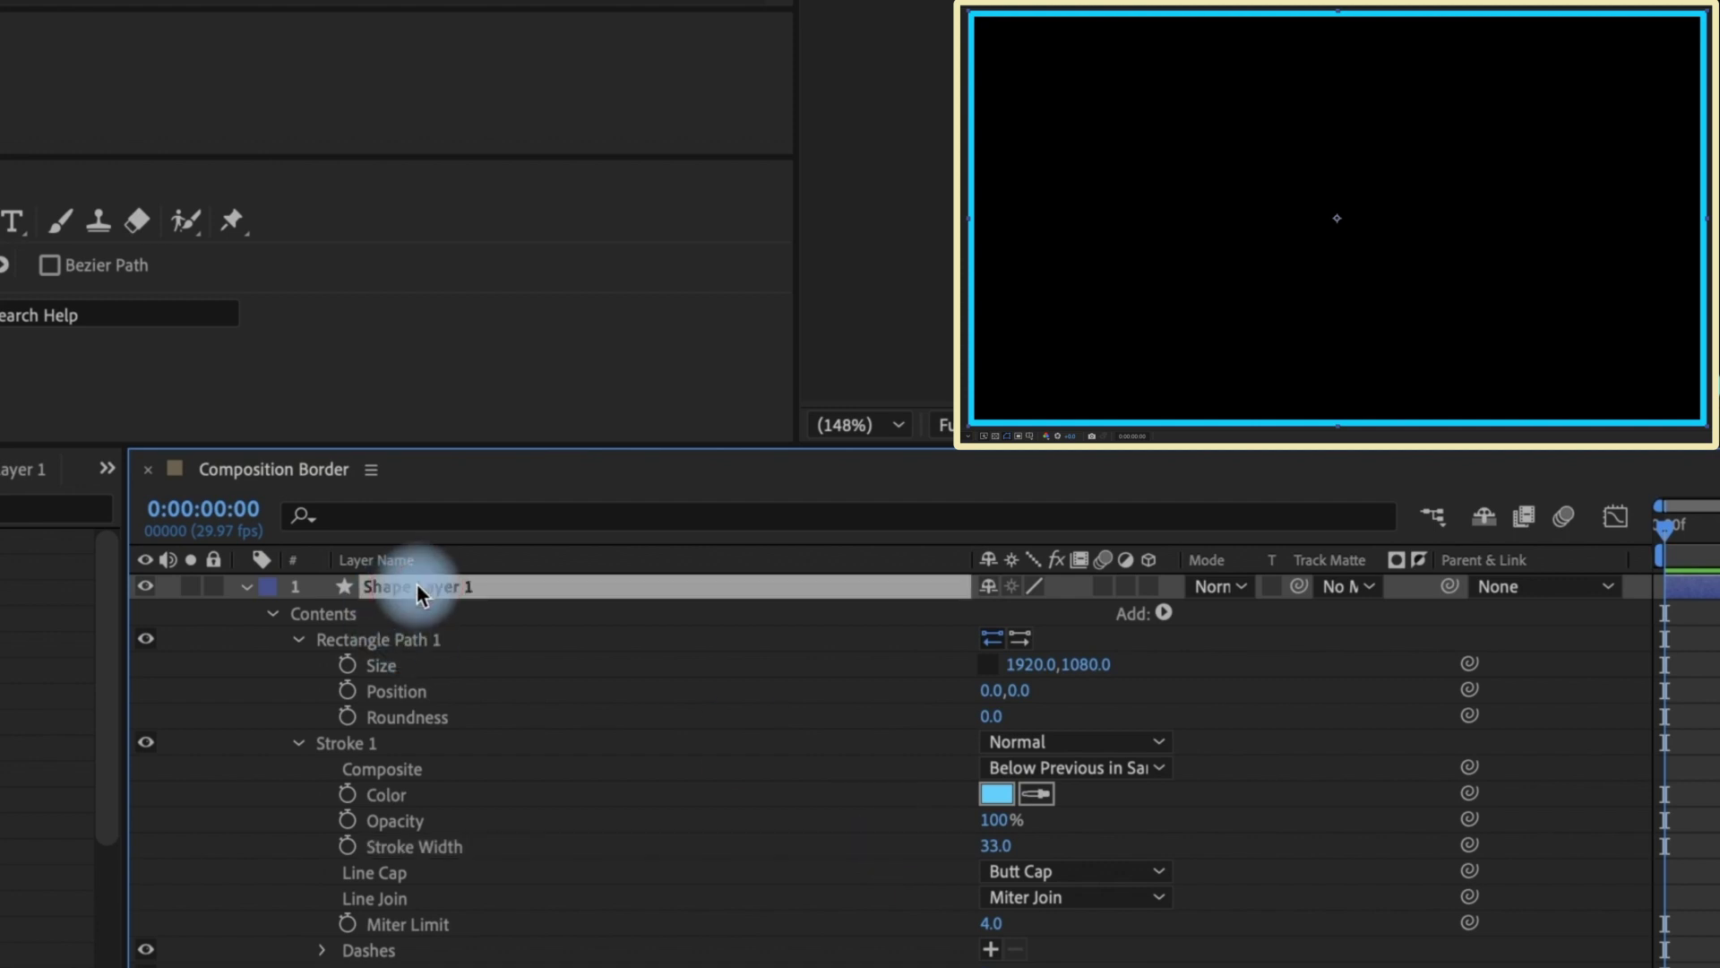
{"action": "key", "text": "Delete"}
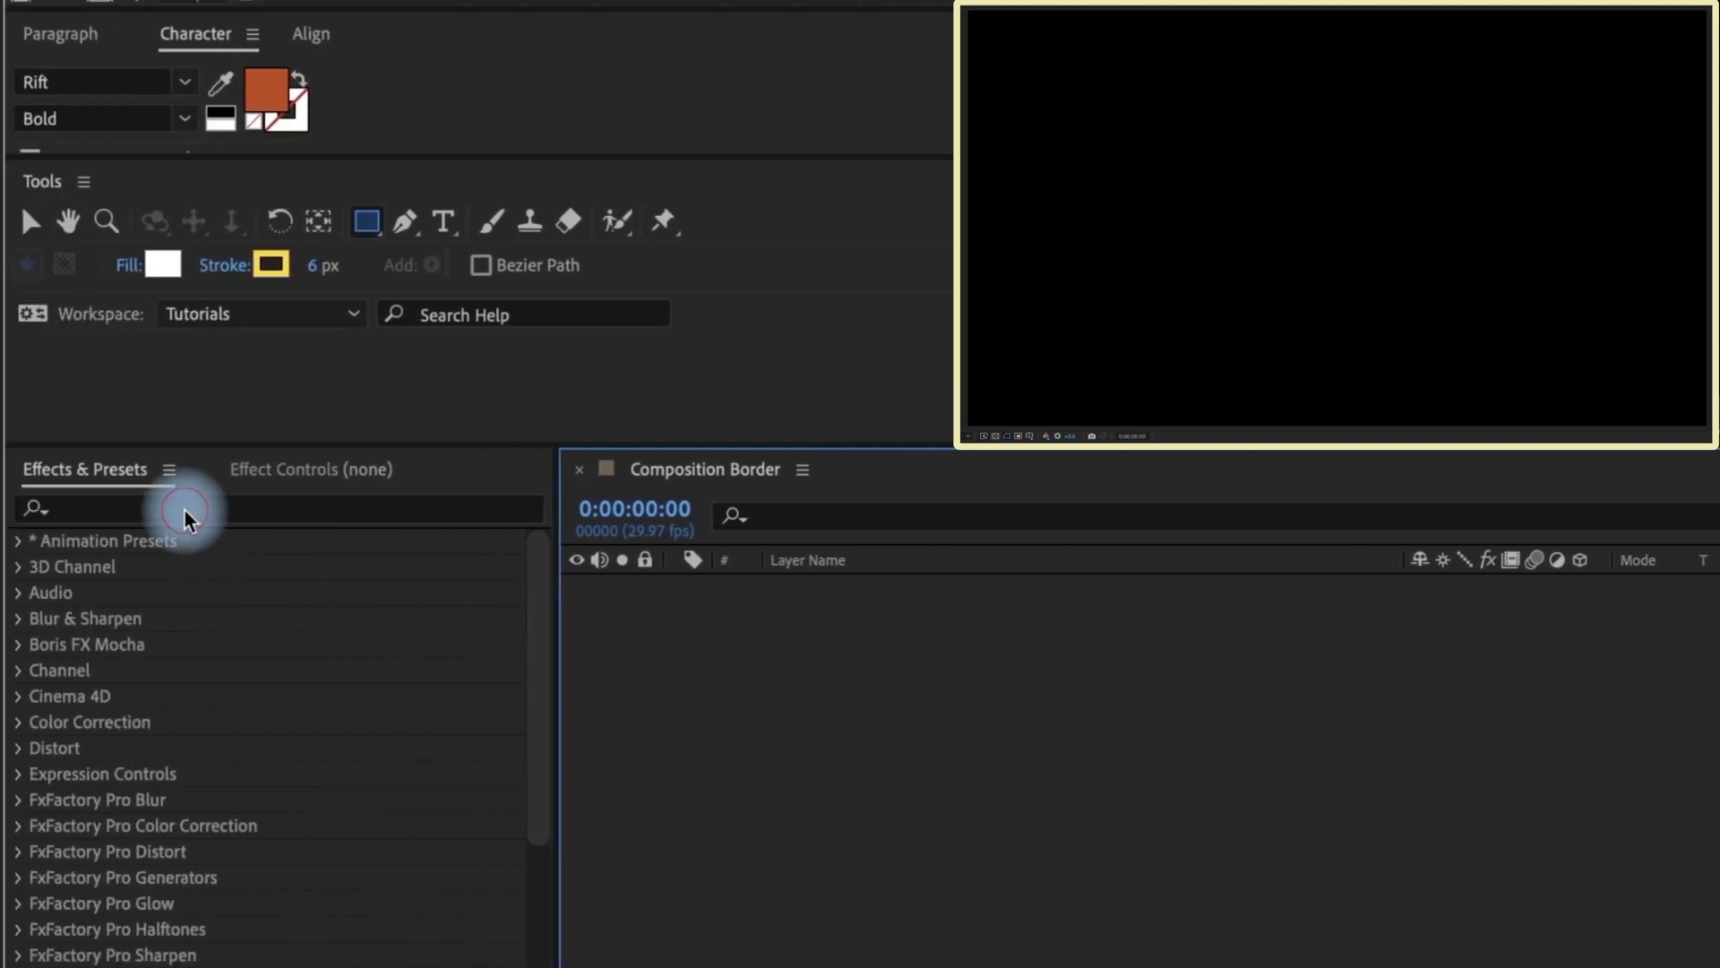
{"action": "left_click", "coordinate": [186, 515]}
{"action": "type", "text": "bor"}
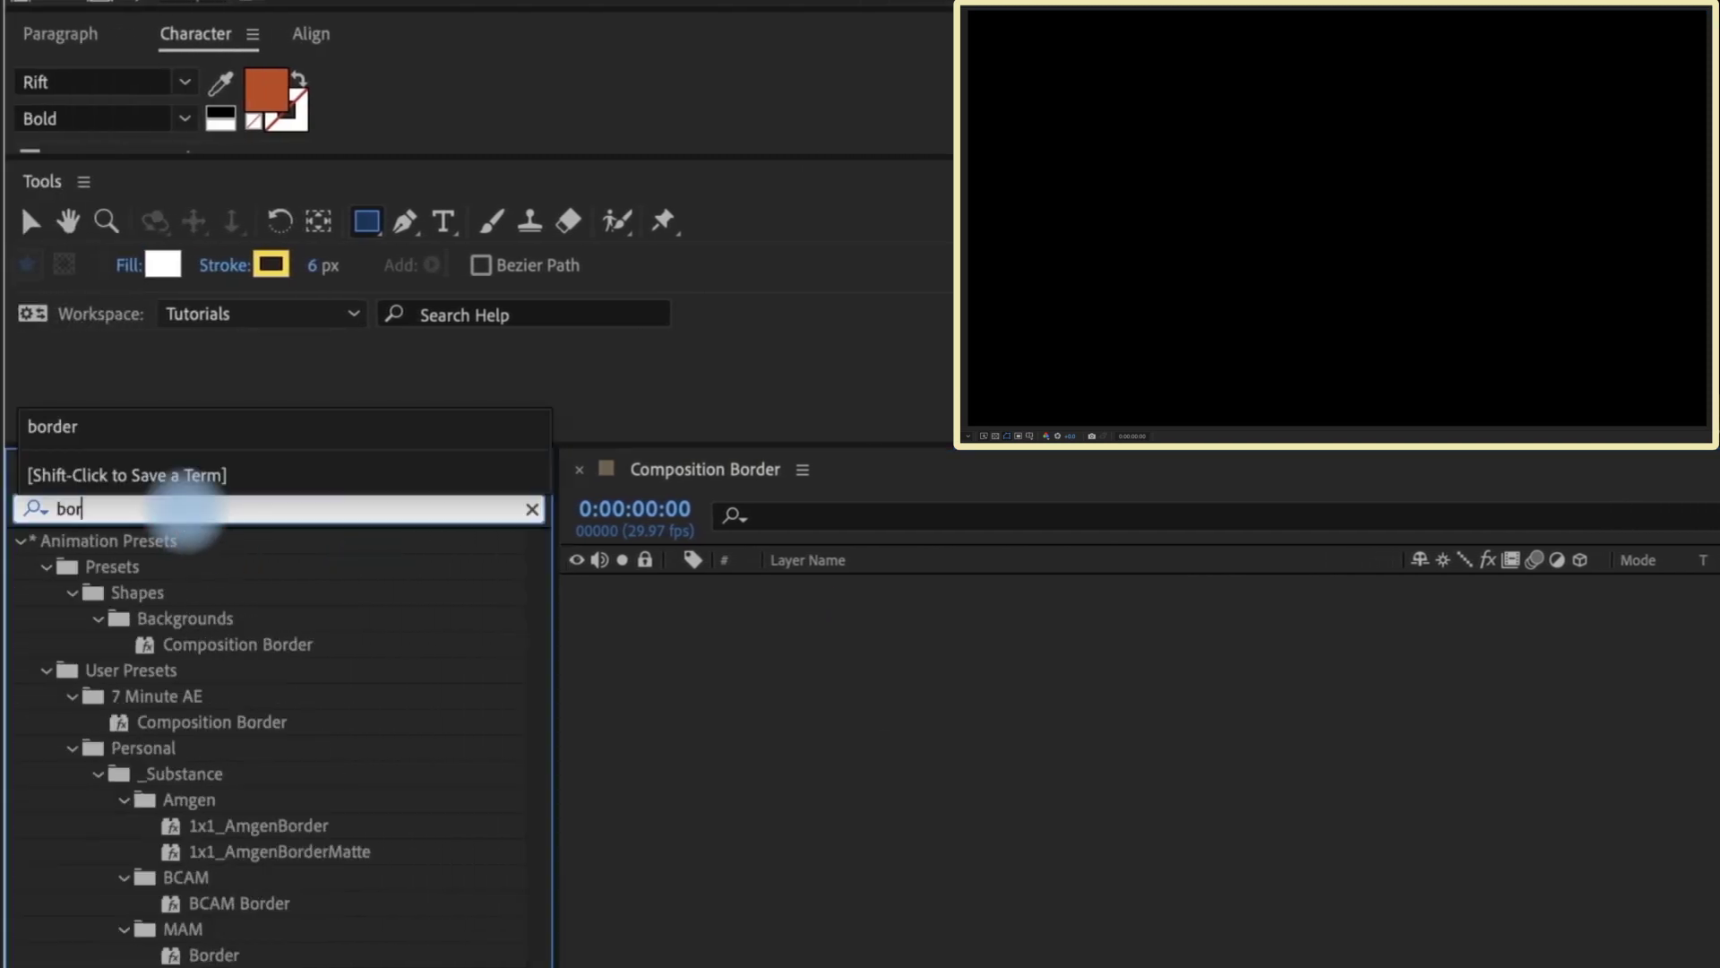
{"action": "type", "text": "der"}
{"action": "left_click", "coordinate": [70, 747]}
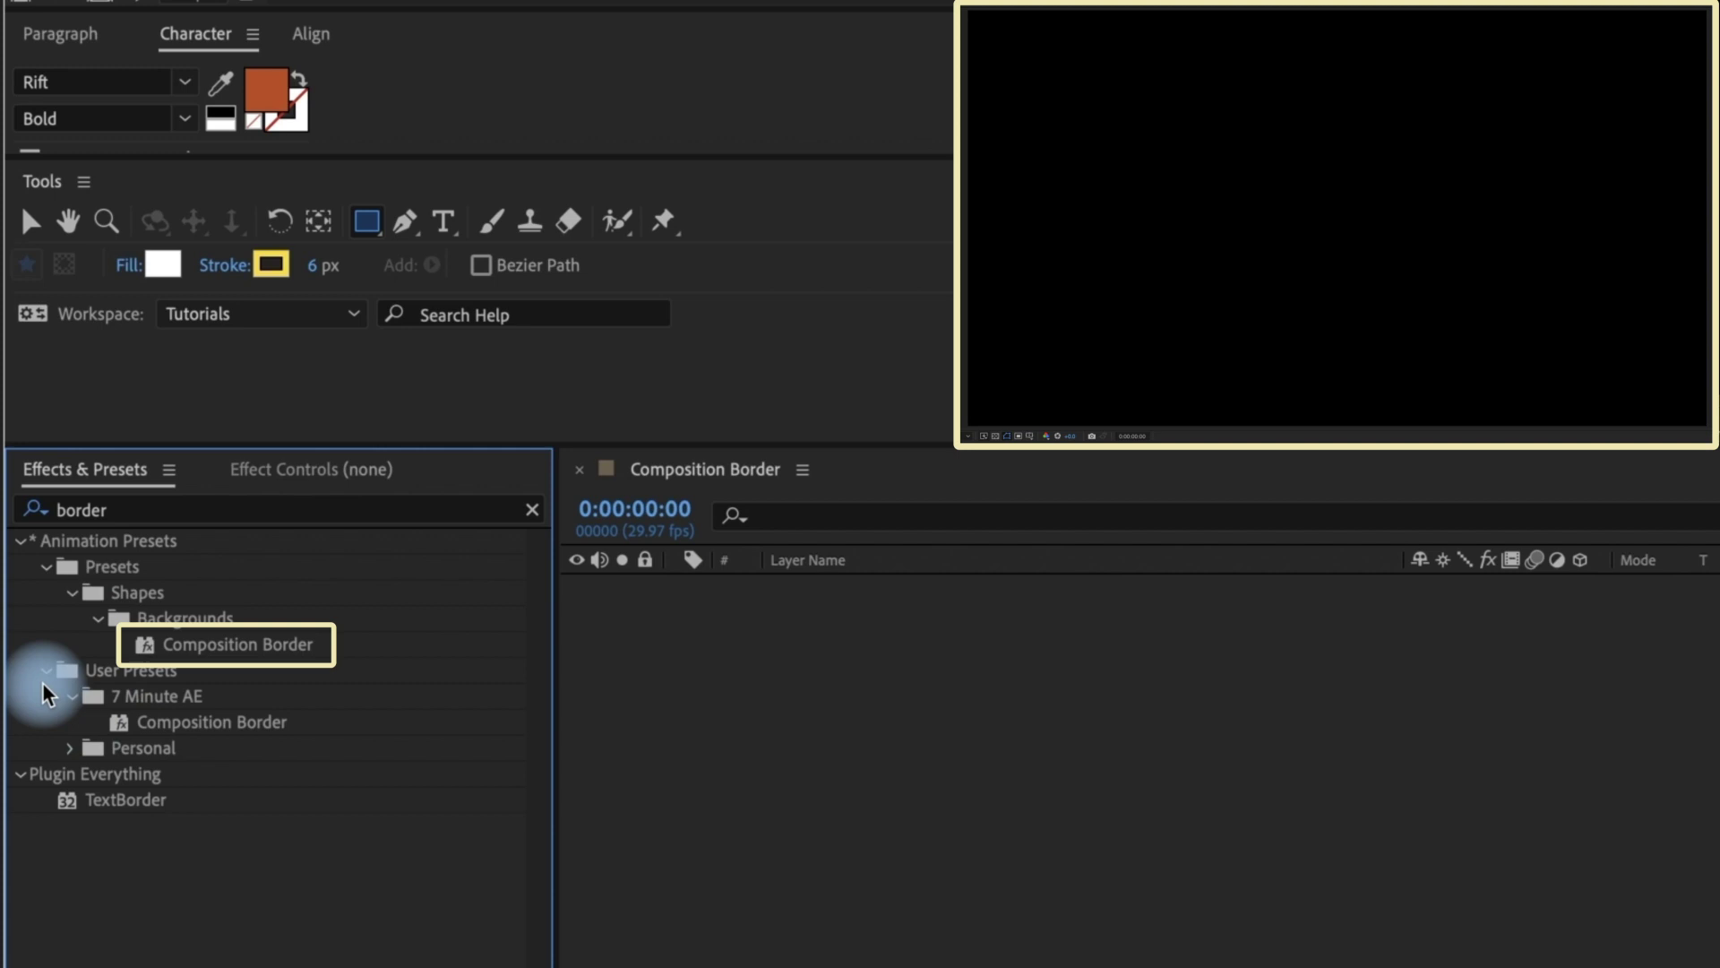
{"action": "left_click", "coordinate": [45, 672]}
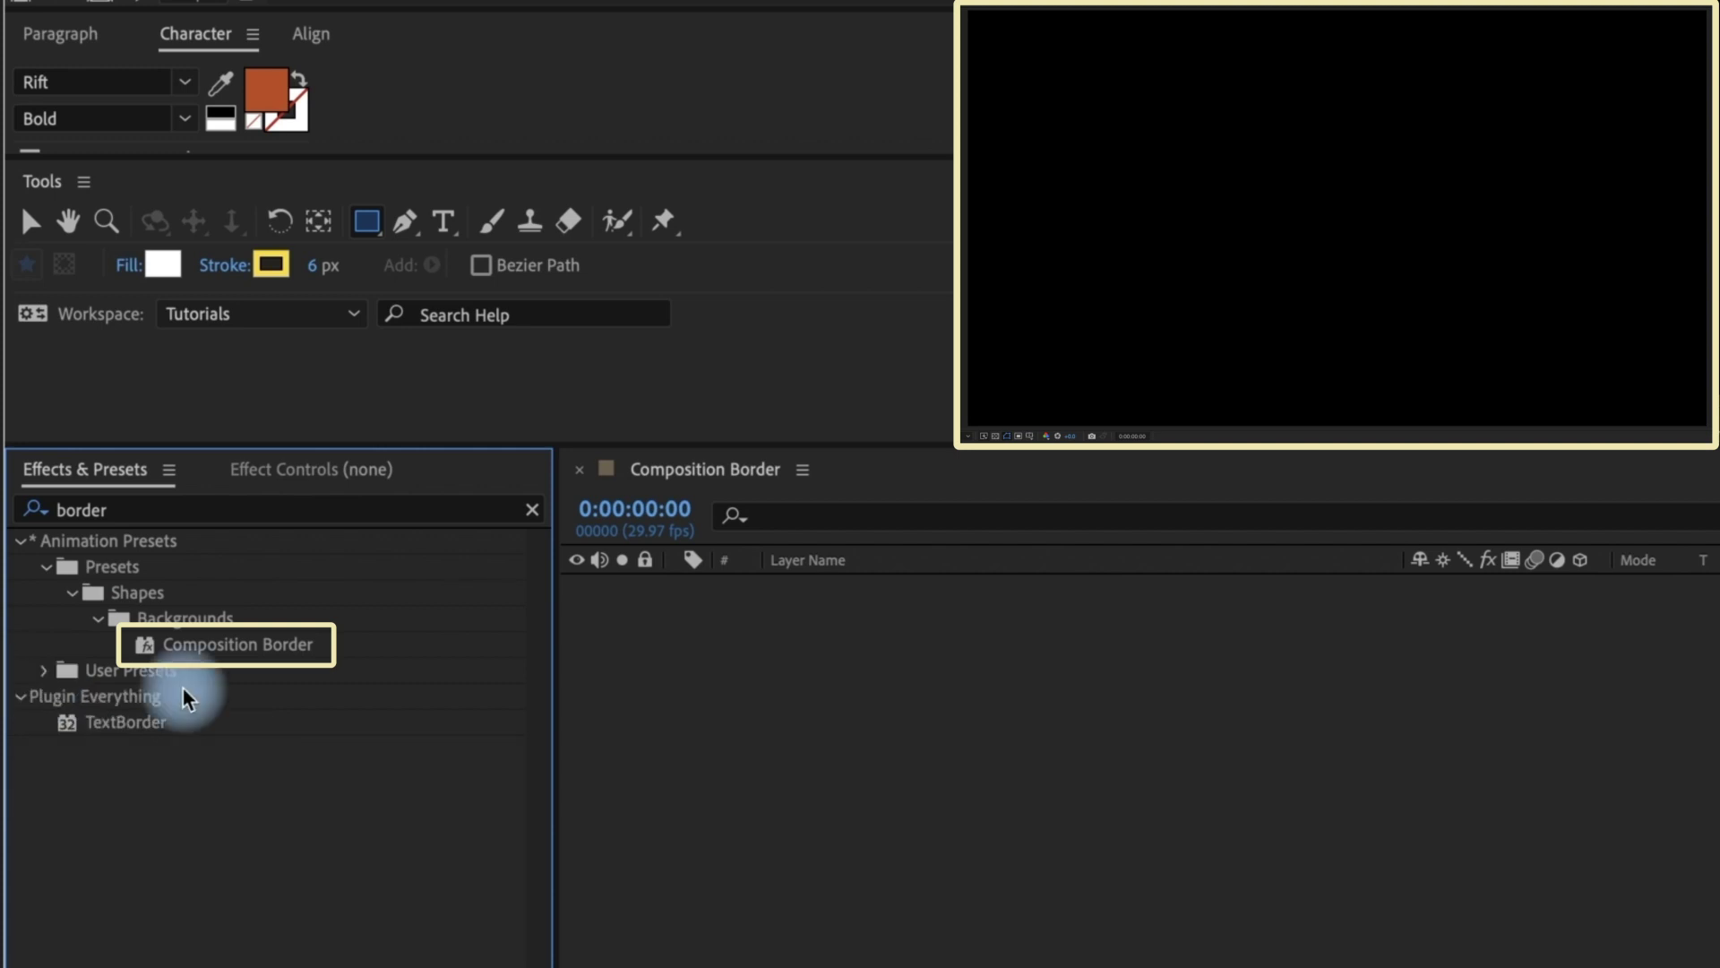
{"action": "double_click", "coordinate": [238, 645]}
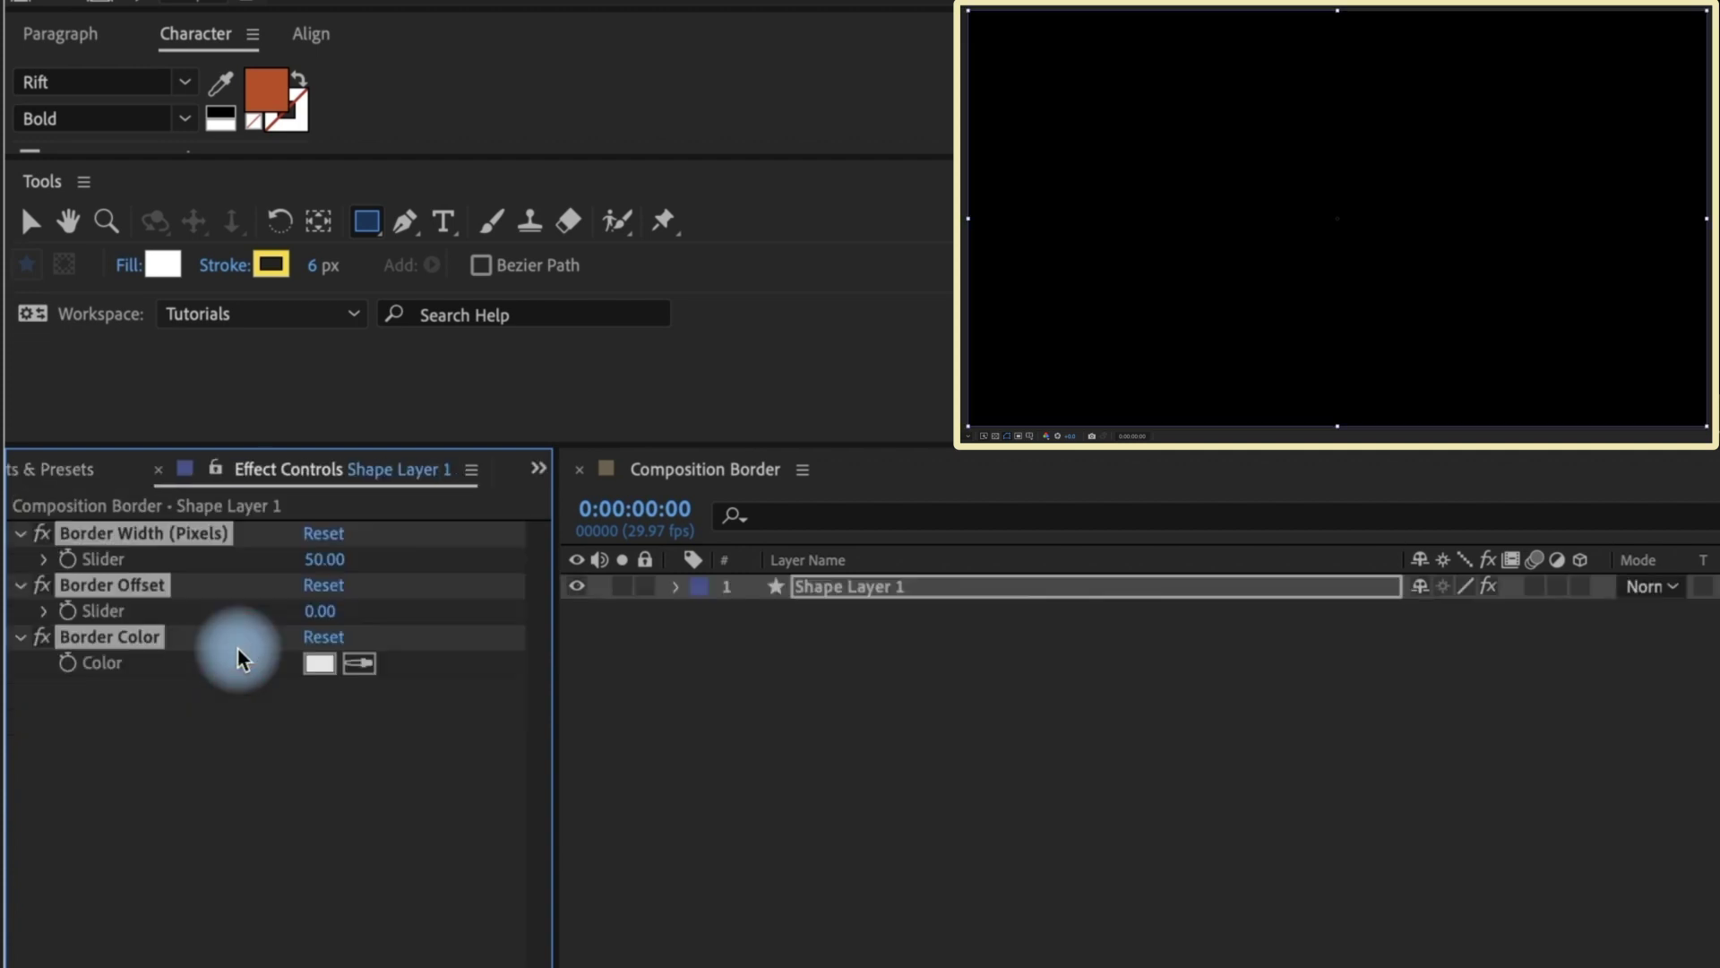
{"action": "left_click", "coordinate": [960, 771]}
{"action": "right_click", "coordinate": [695, 468]}
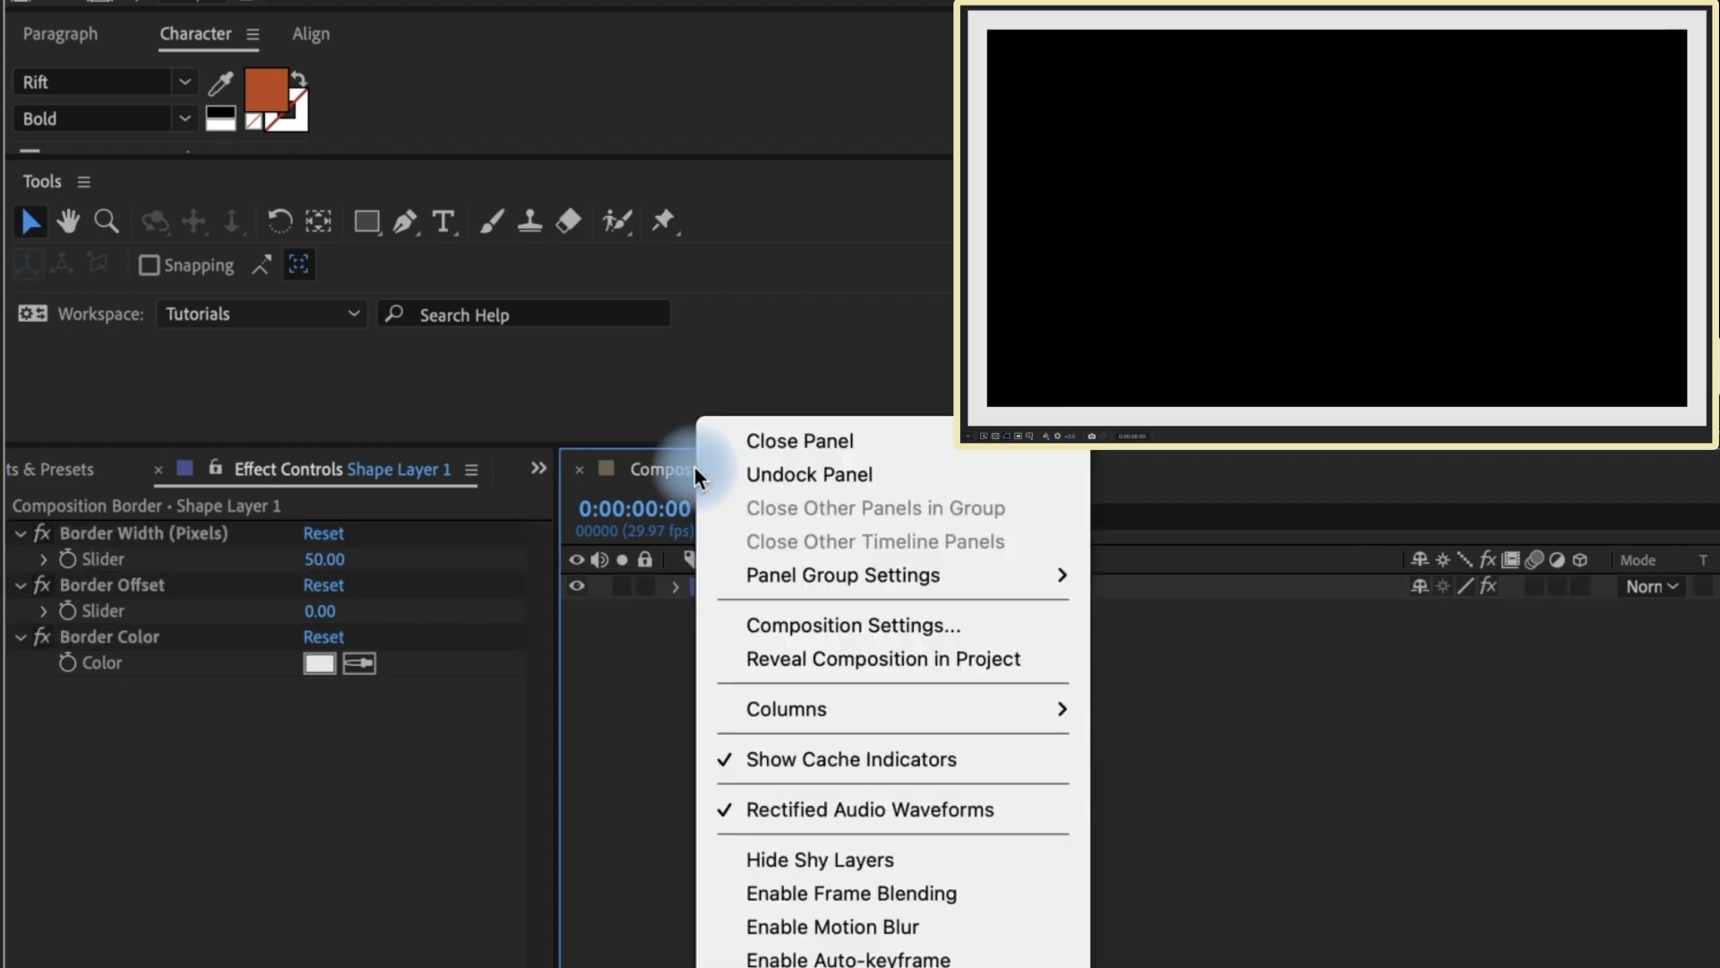
{"action": "left_click", "coordinate": [793, 620]}
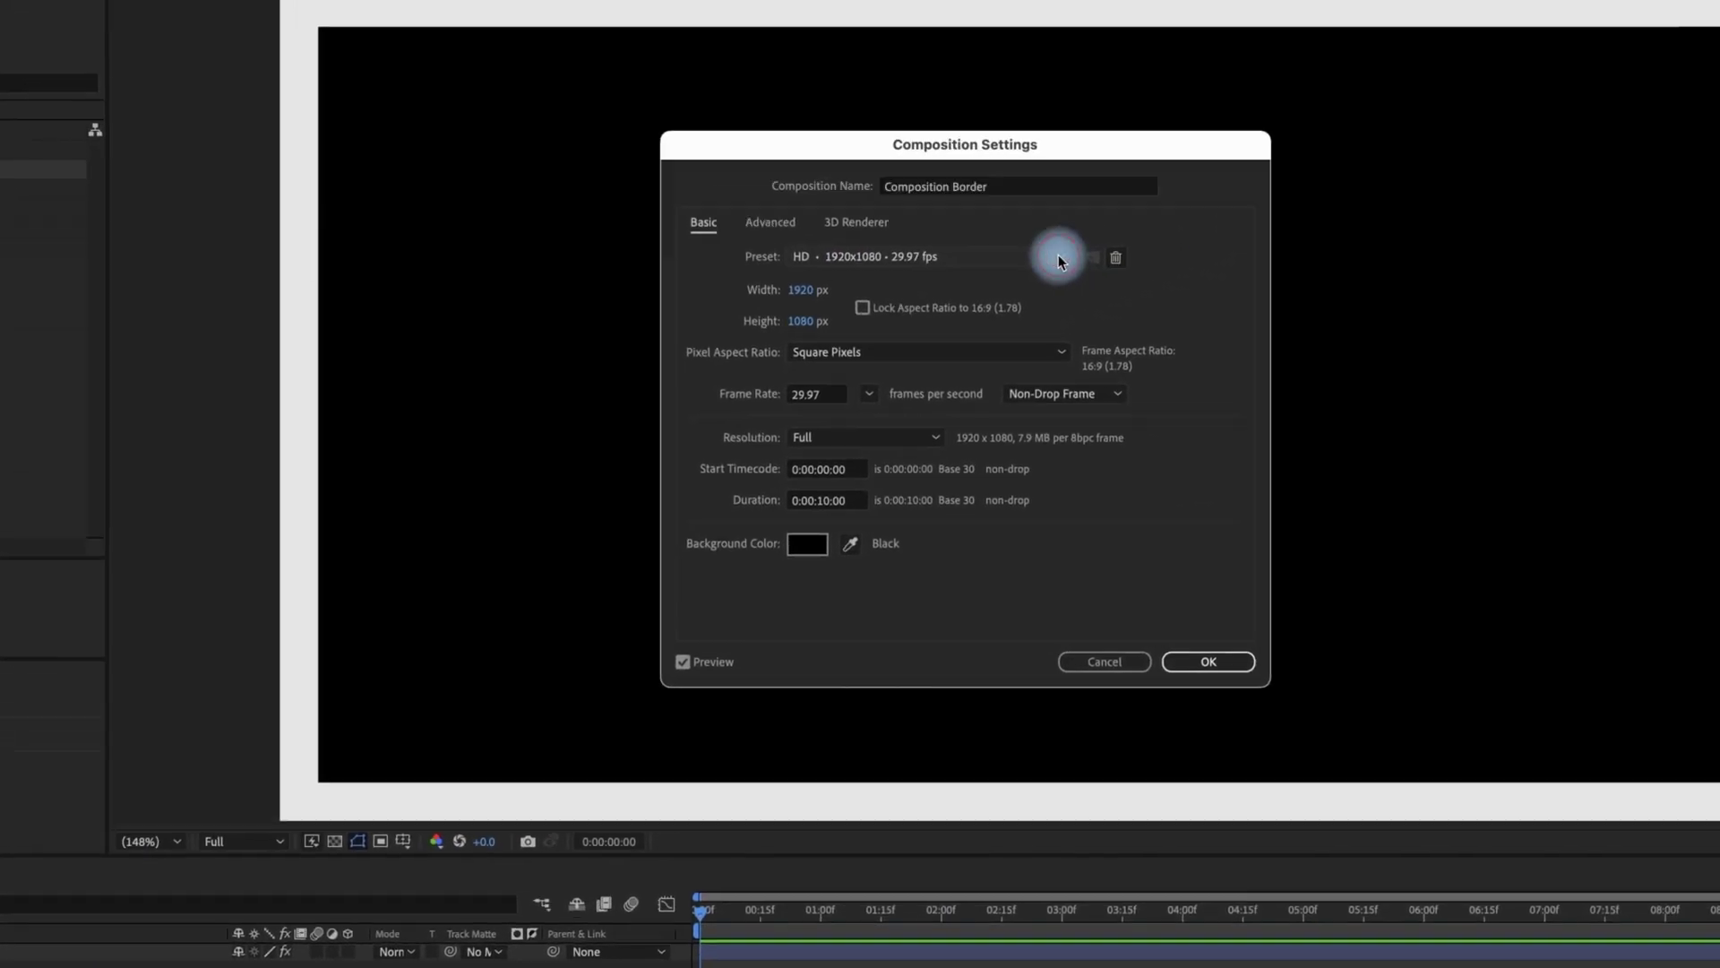
{"action": "left_click", "coordinate": [1550, 40]}
{"action": "left_click", "coordinate": [922, 514]}
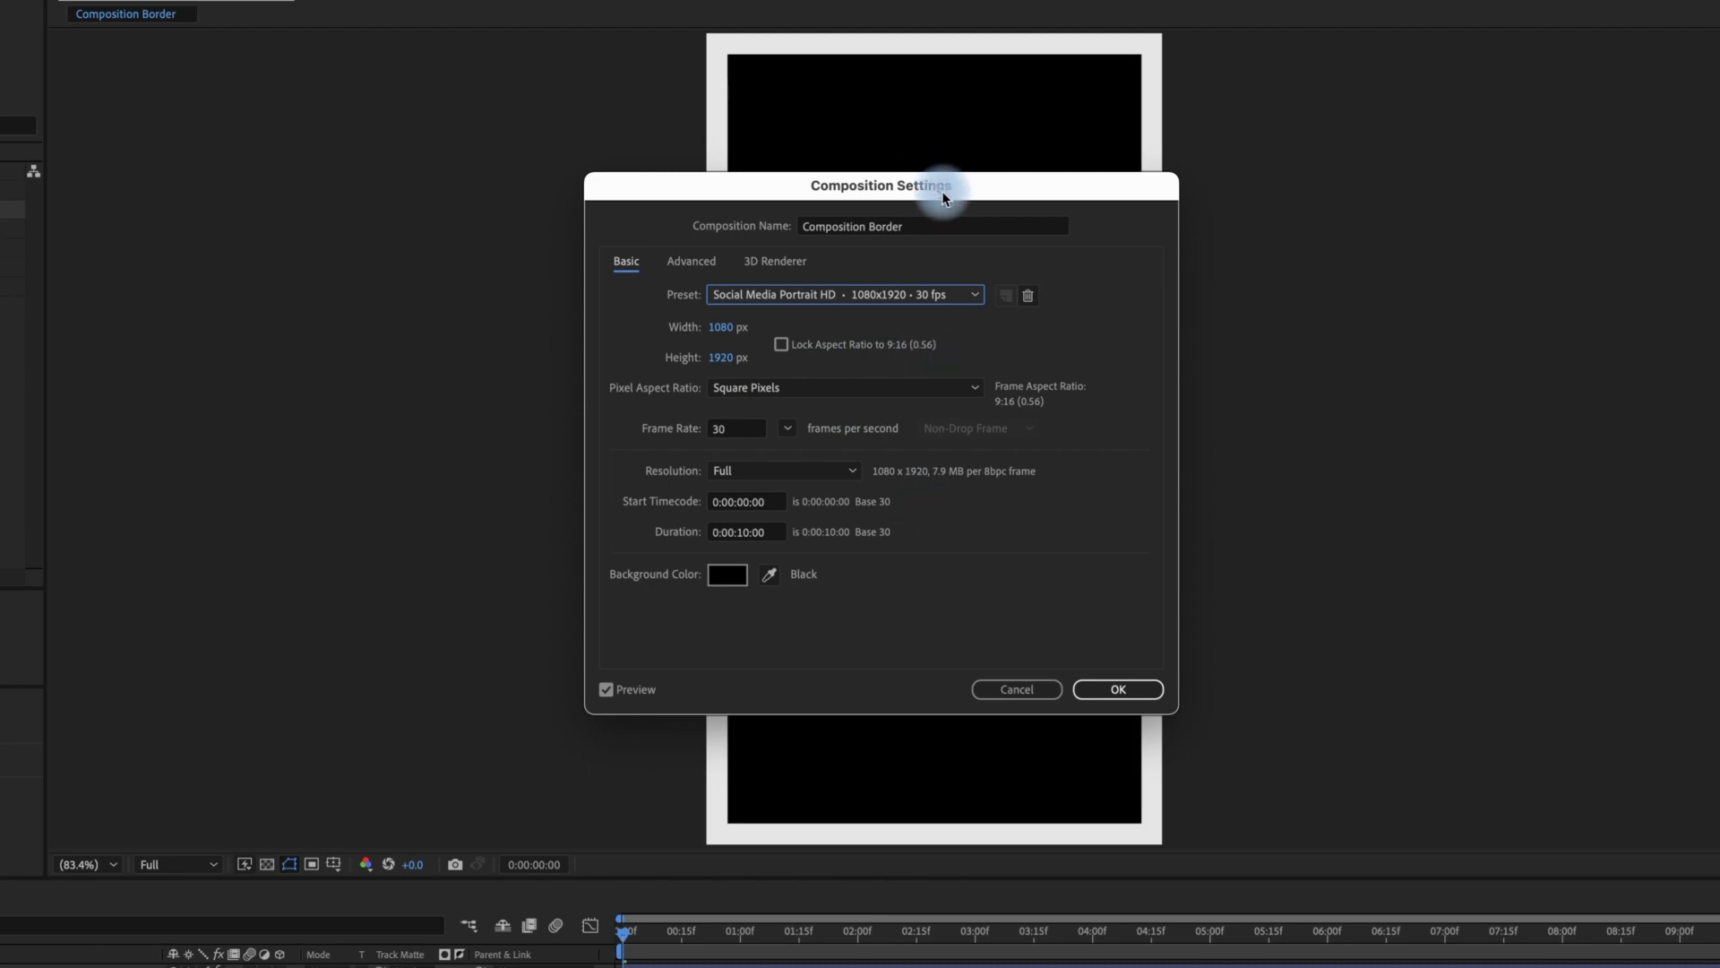
{"action": "left_click_drag", "start_coordinate": [943, 191], "coordinate": [391, 157]}
{"action": "left_click", "coordinate": [427, 255]}
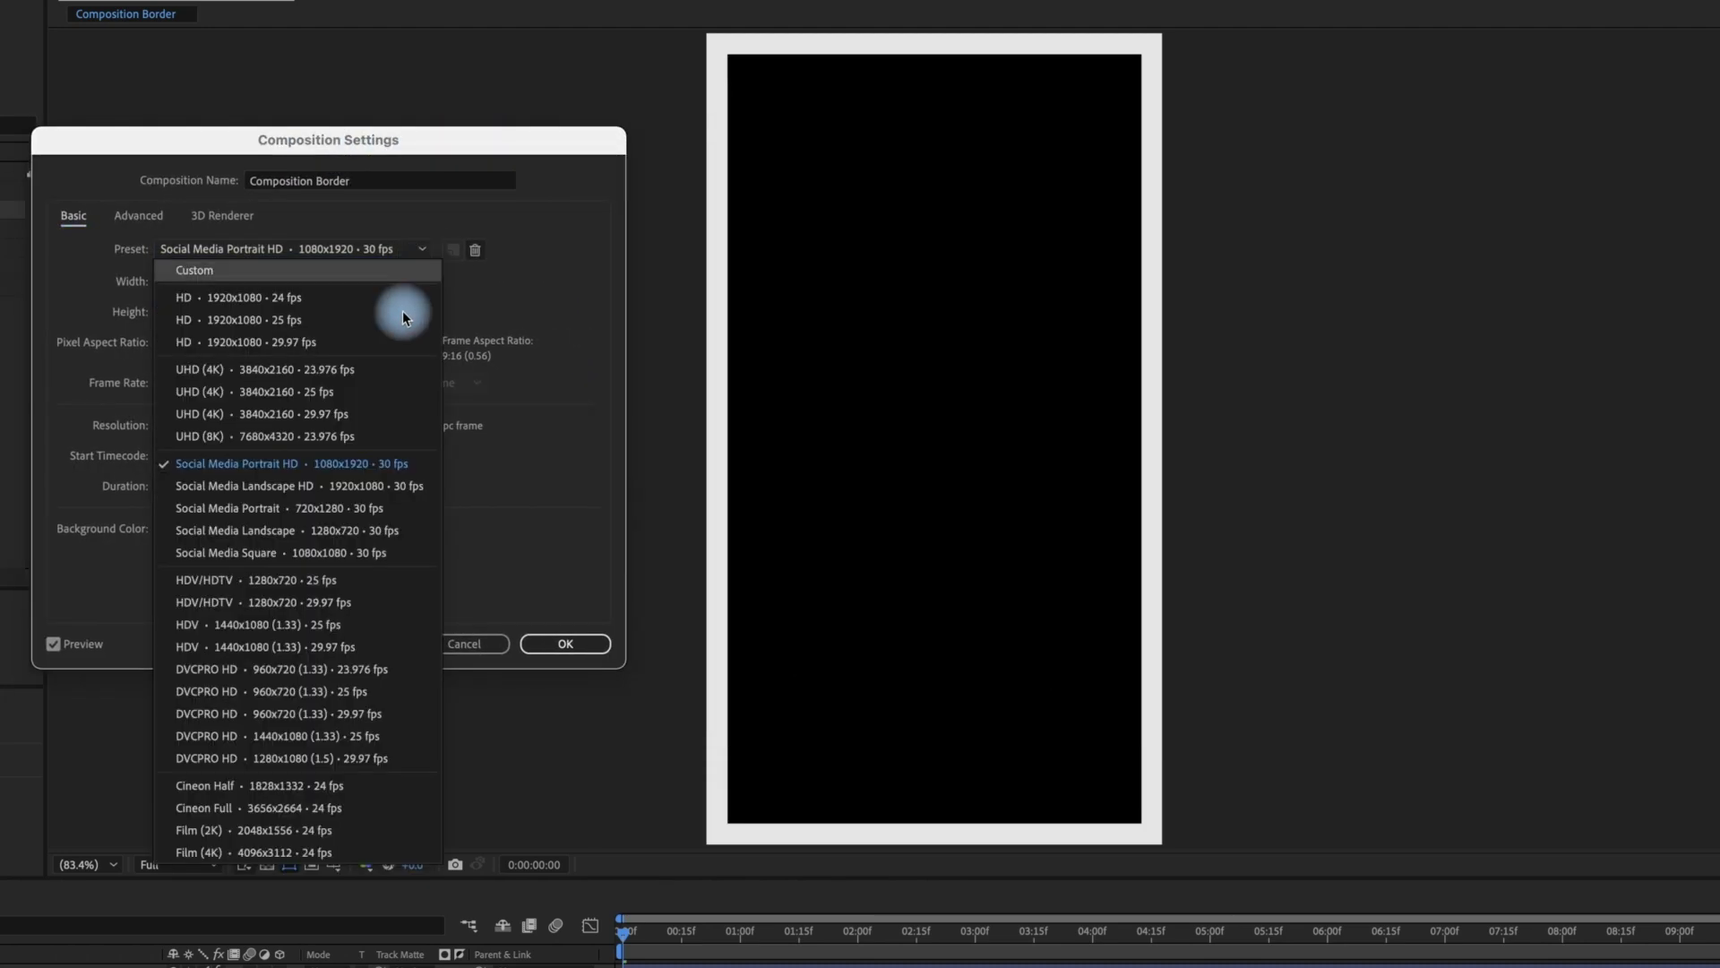
{"action": "left_click", "coordinate": [331, 556]}
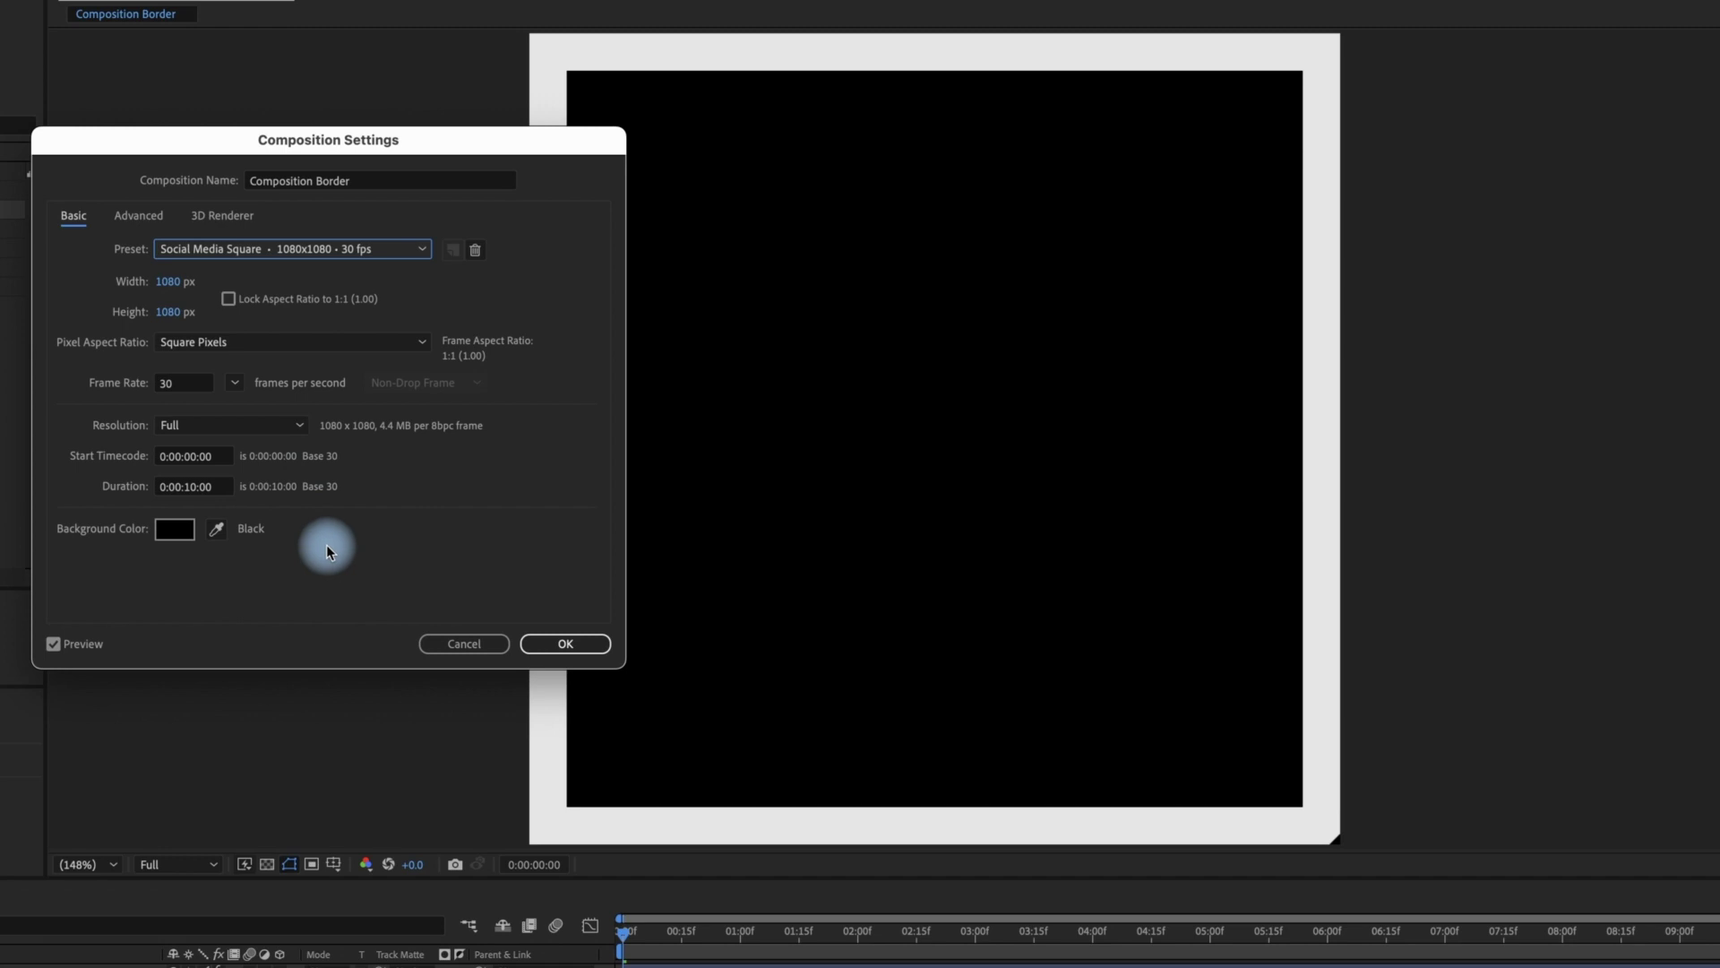
{"action": "left_click", "coordinate": [416, 253]}
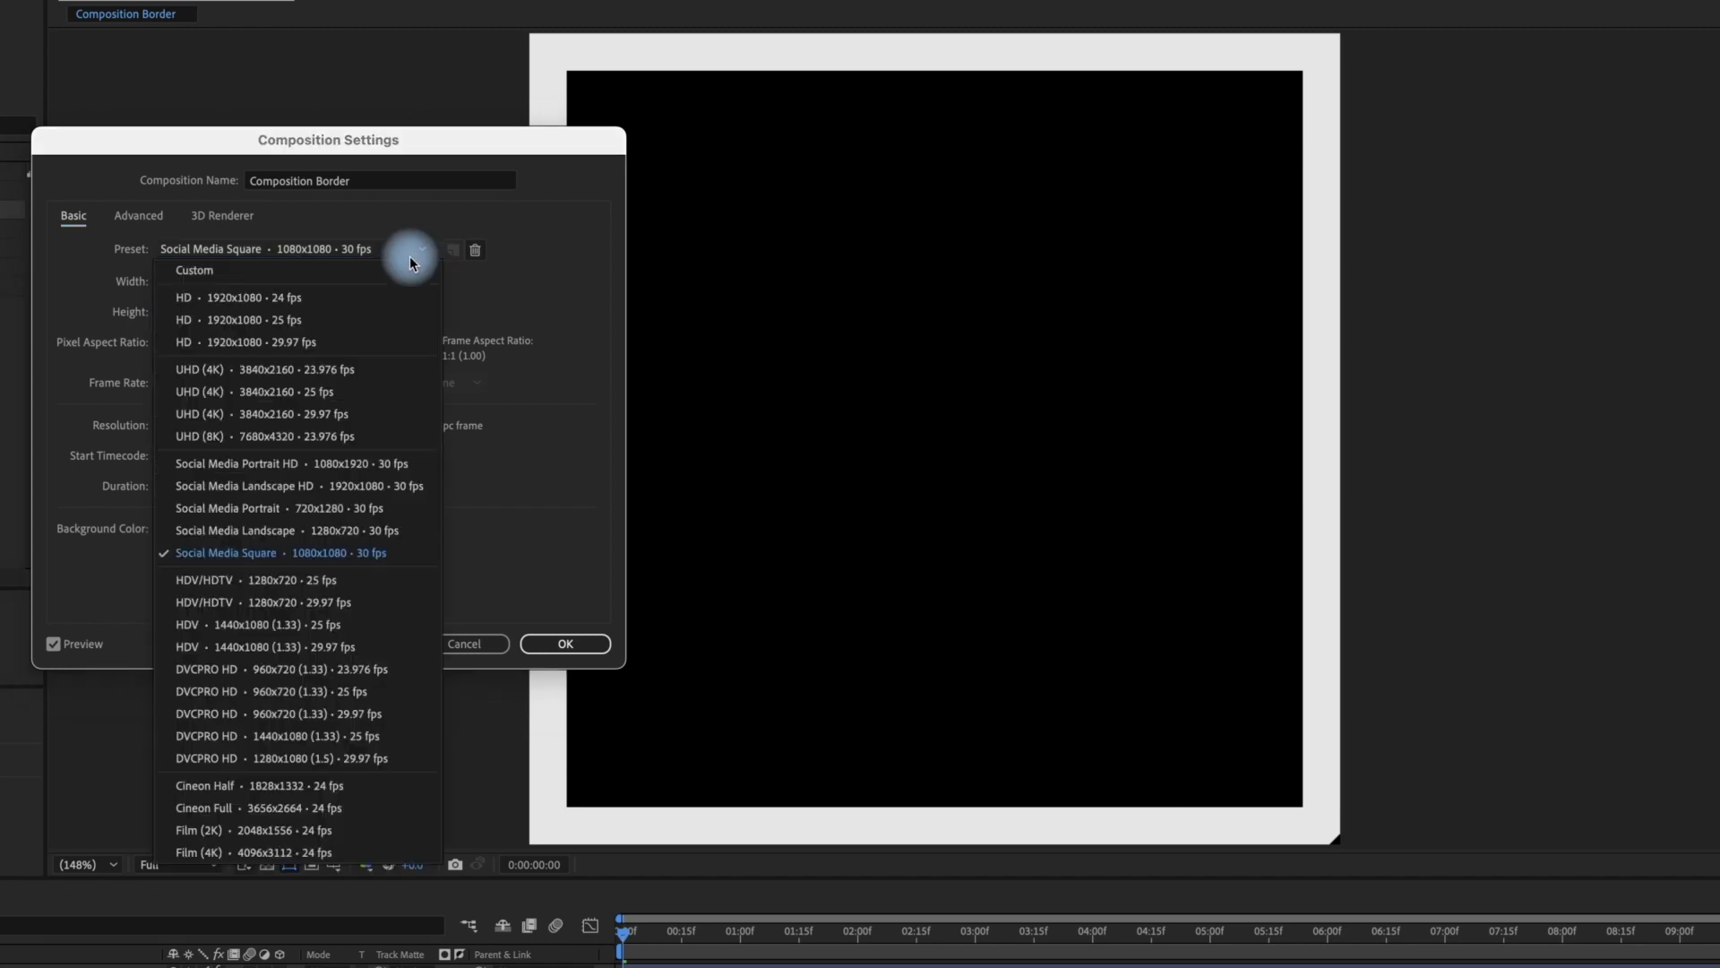
{"action": "left_click", "coordinate": [339, 414]}
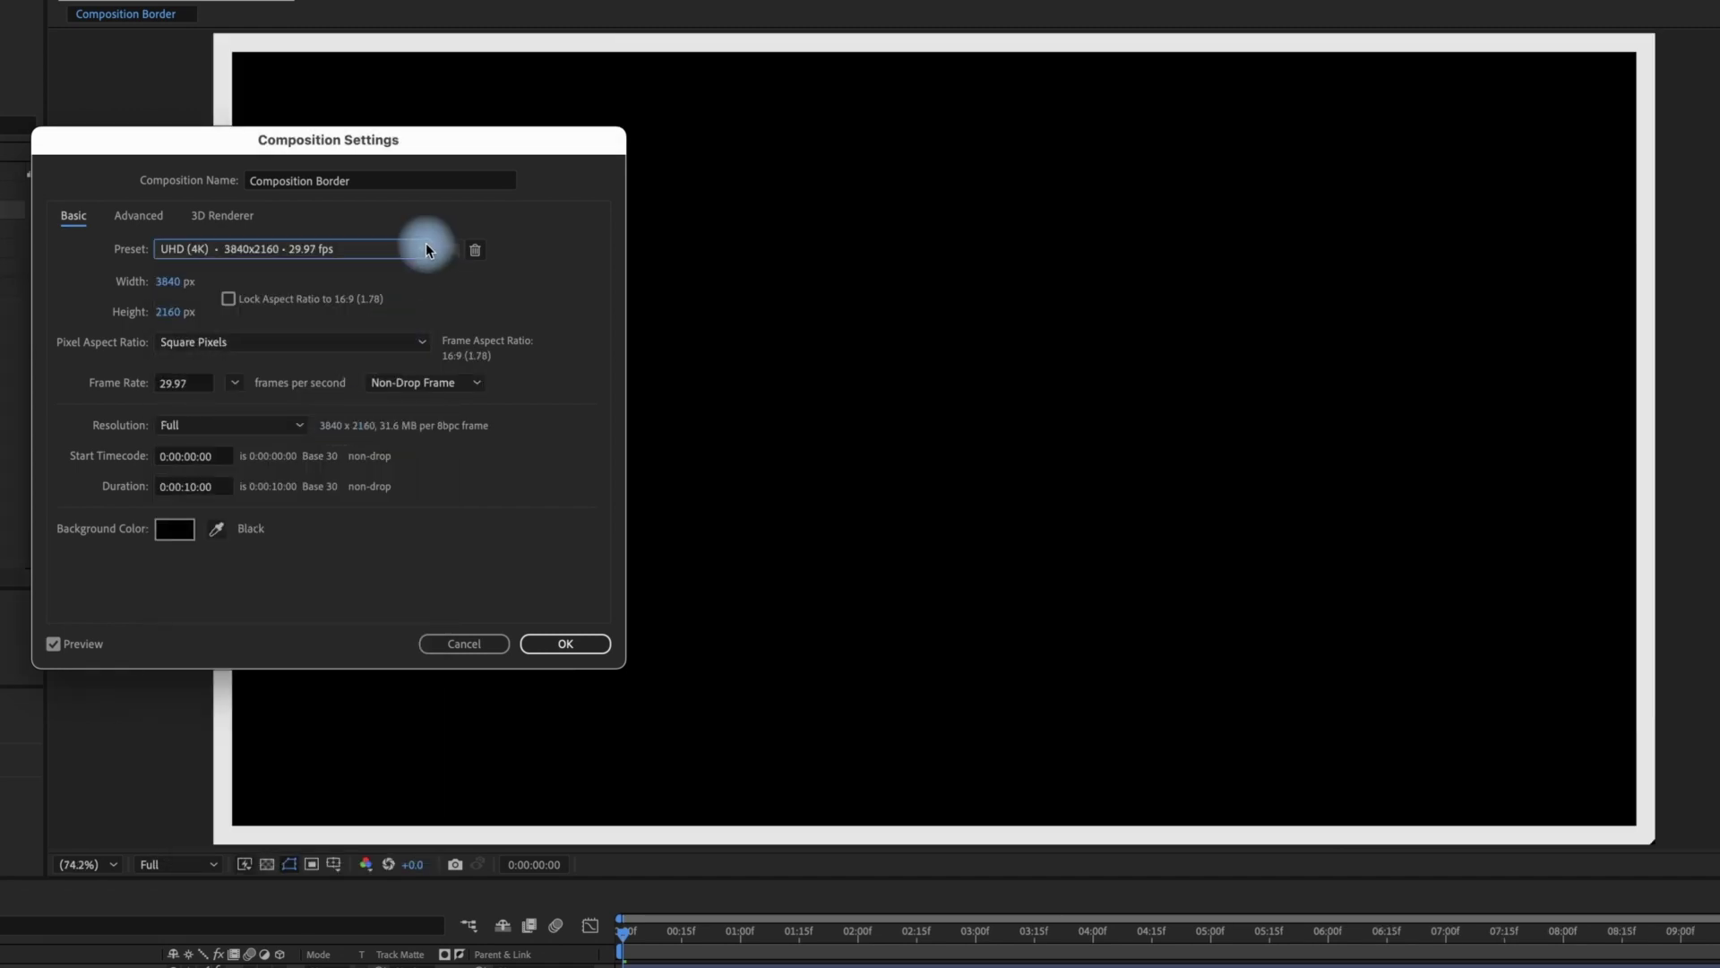
{"action": "left_click", "coordinate": [423, 249]}
{"action": "left_click", "coordinate": [331, 340]}
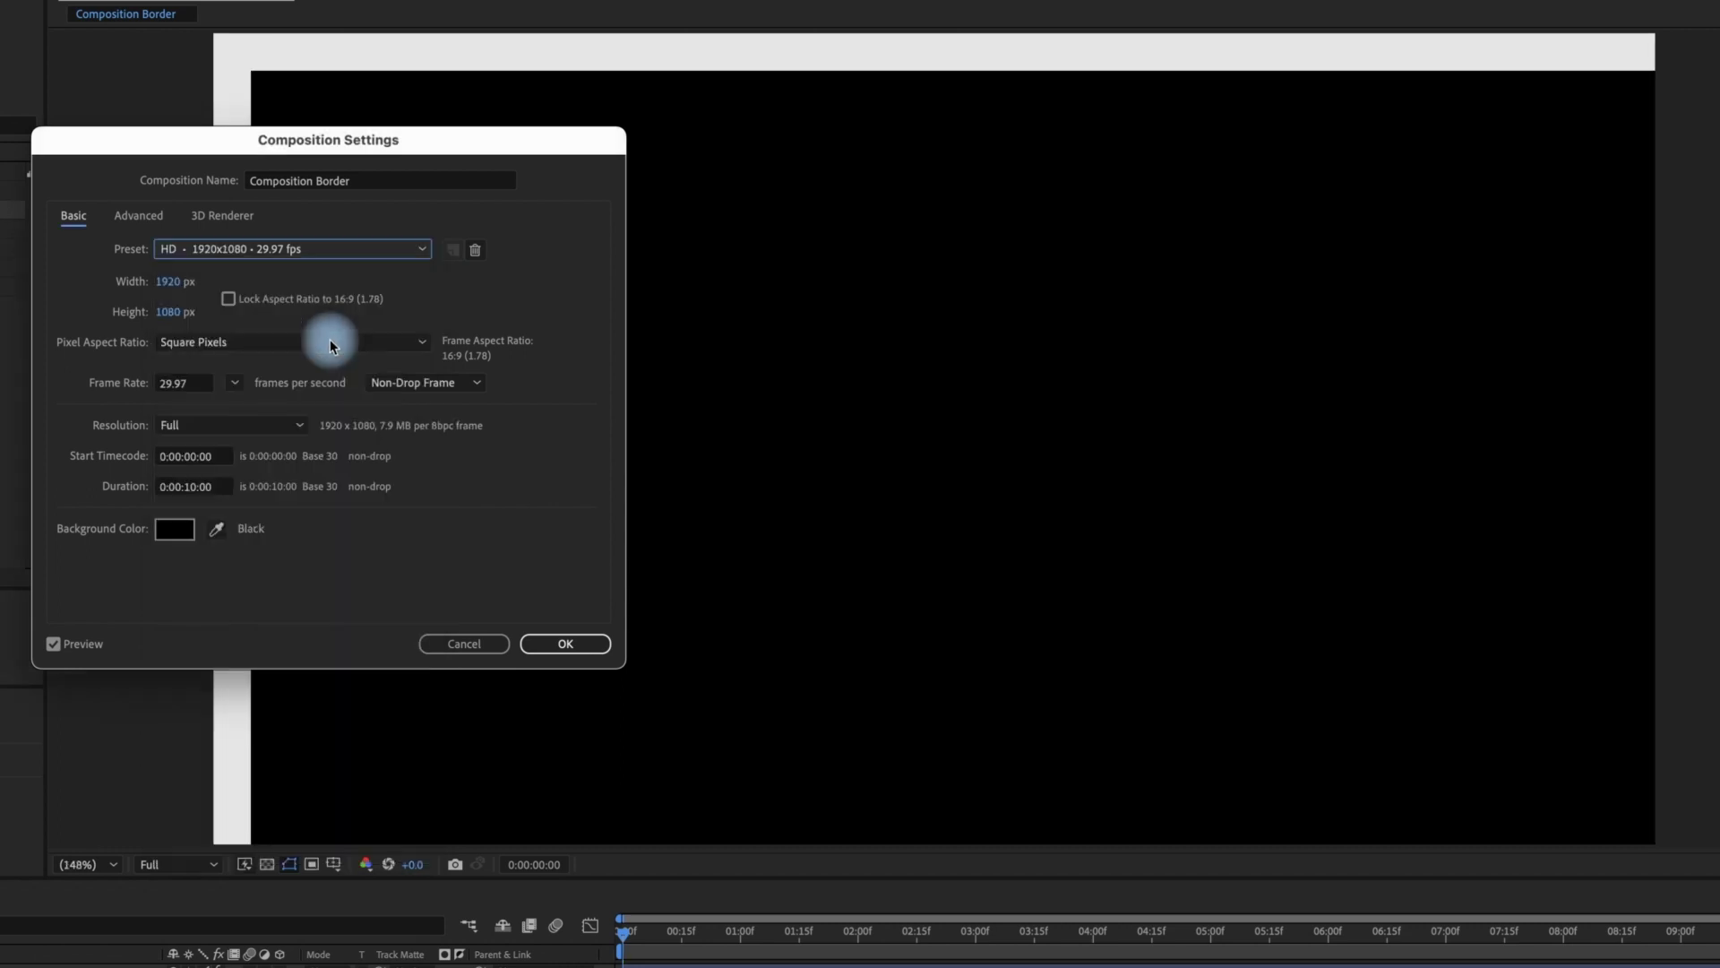
{"action": "left_click", "coordinate": [568, 642]}
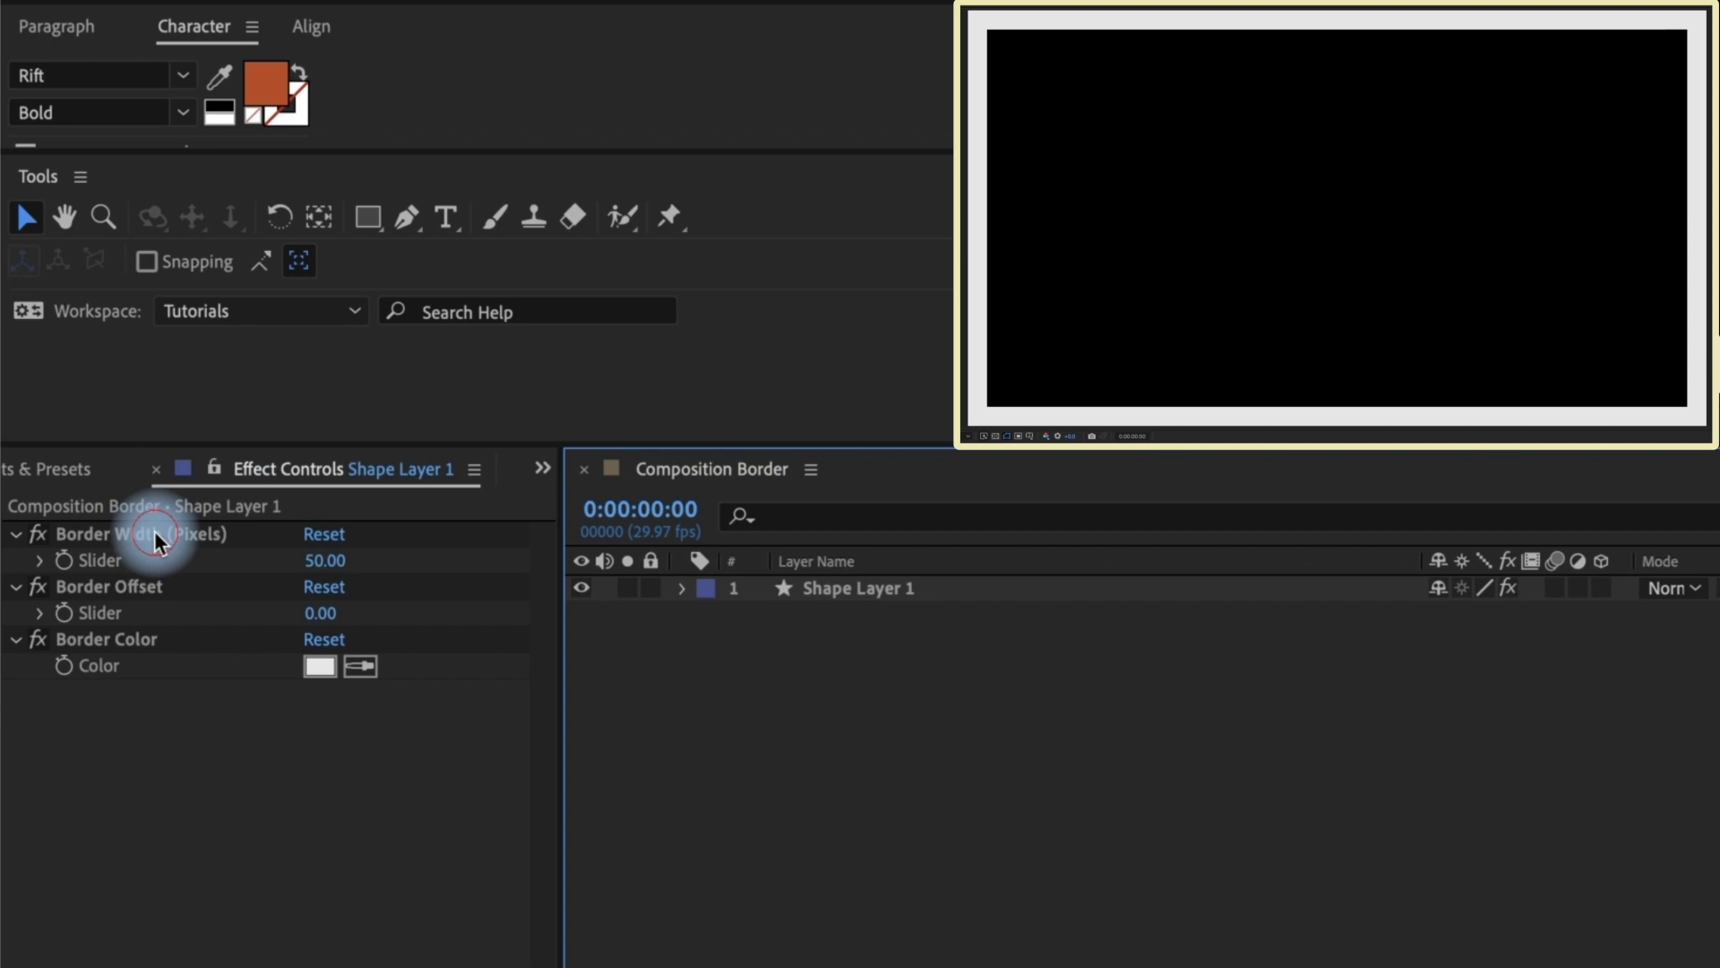
Step: Thin the white border to 15 pixels and inset it with a Border Offset of 27
{"action": "left_click", "coordinate": [155, 532]}
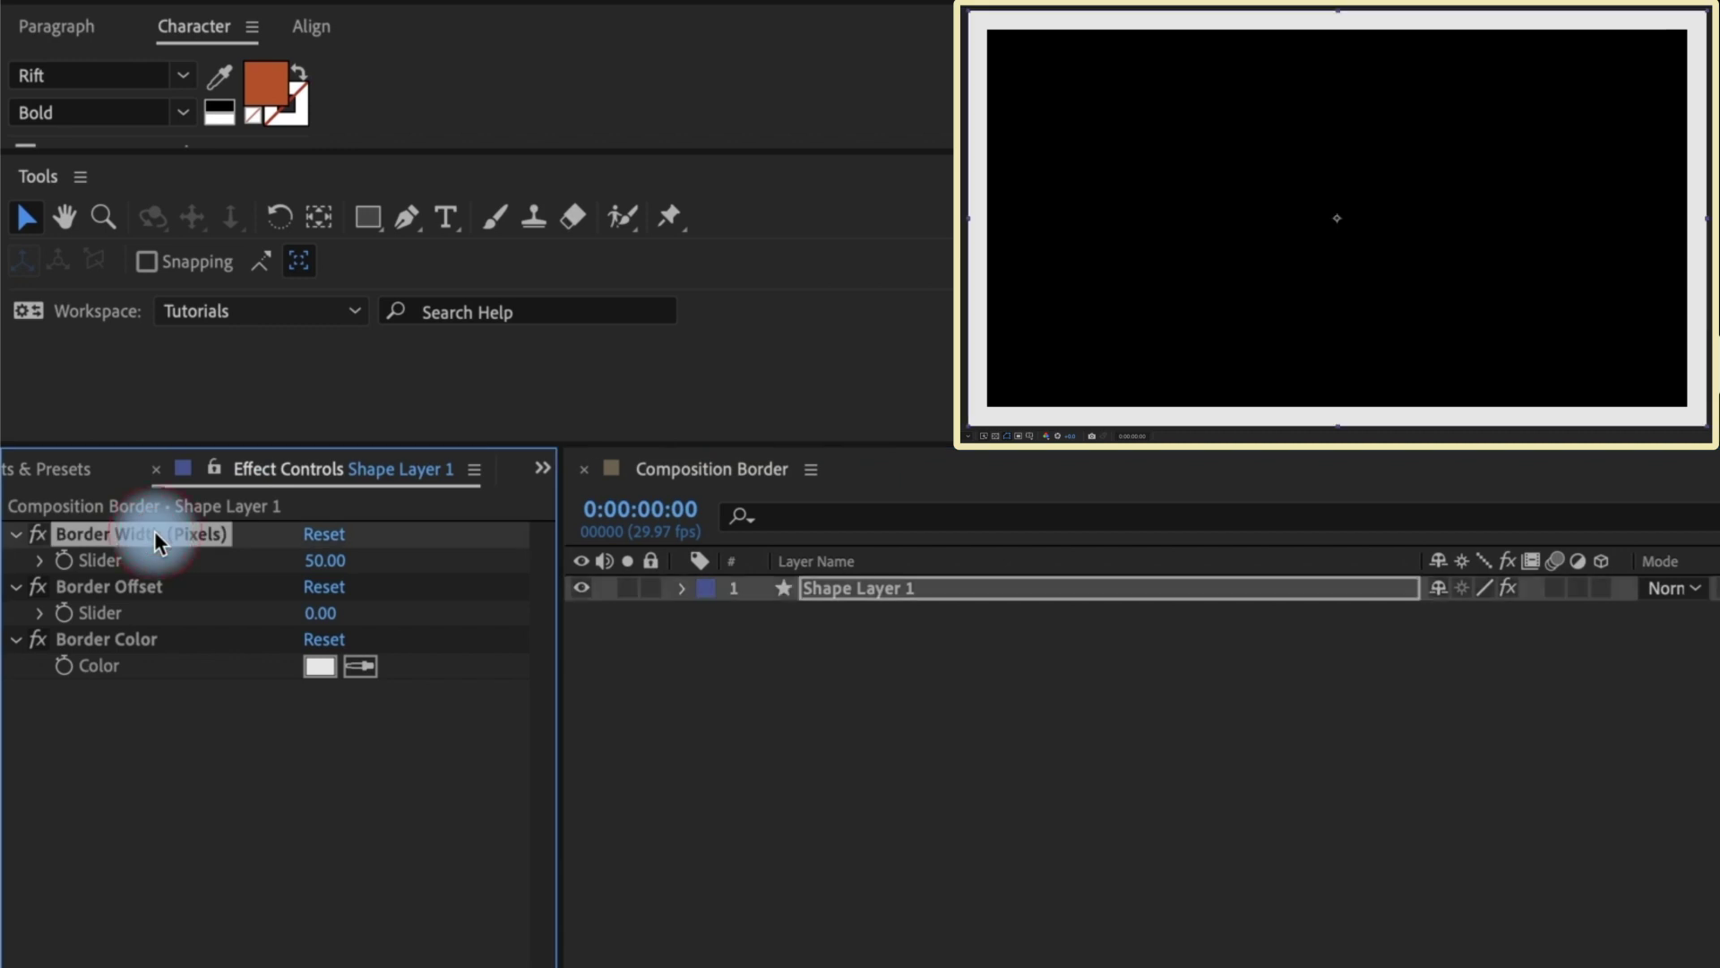
{"action": "left_click", "coordinate": [305, 566]}
{"action": "left_click_drag", "start_coordinate": [305, 566], "coordinate": [260, 558]}
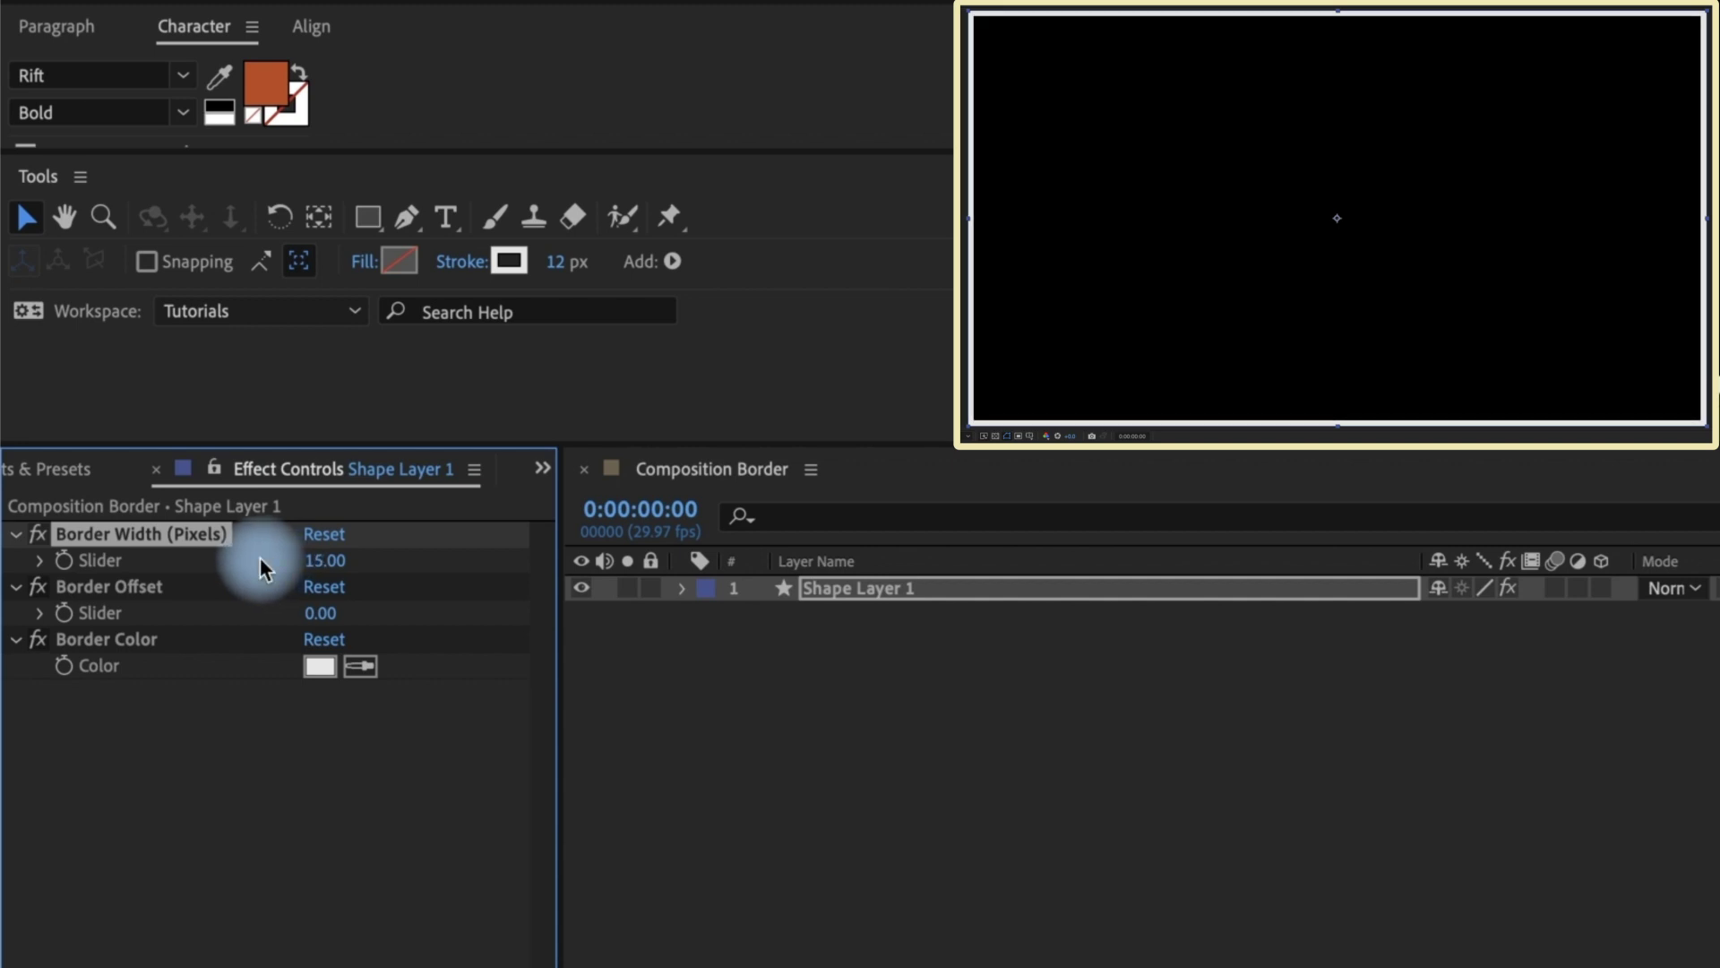
{"action": "left_click_drag", "start_coordinate": [319, 609], "coordinate": [357, 599]}
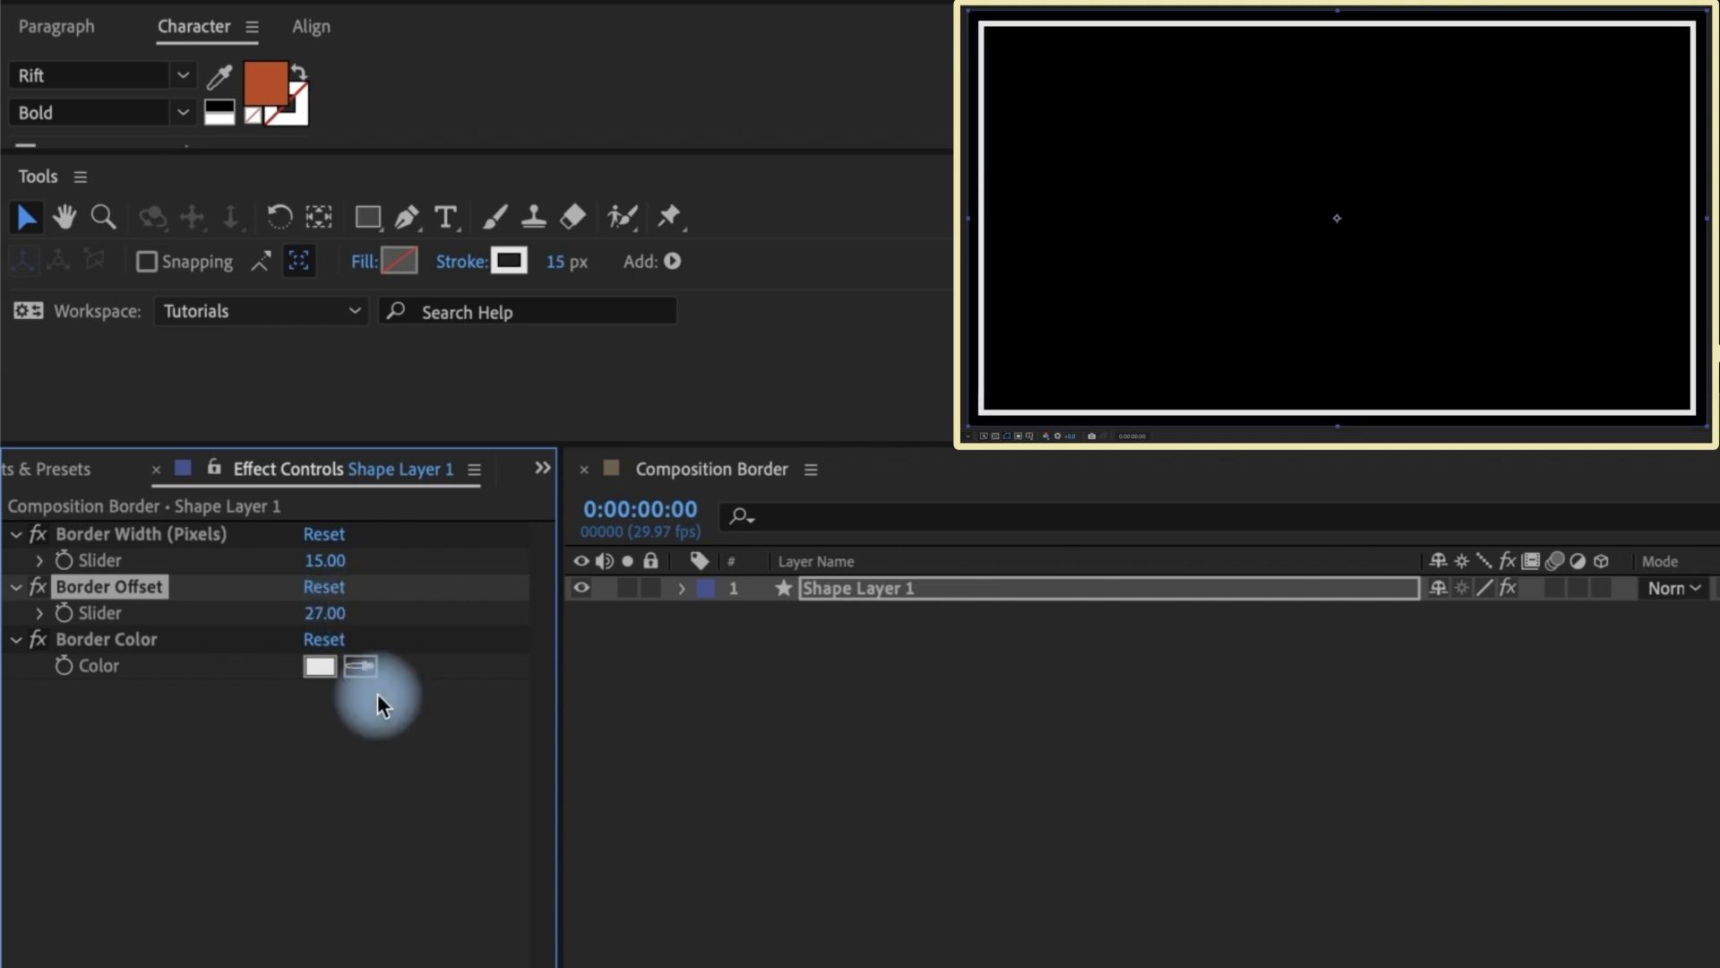
Step: Change the Border Color from white to a bright green shade
{"action": "left_click", "coordinate": [320, 665]}
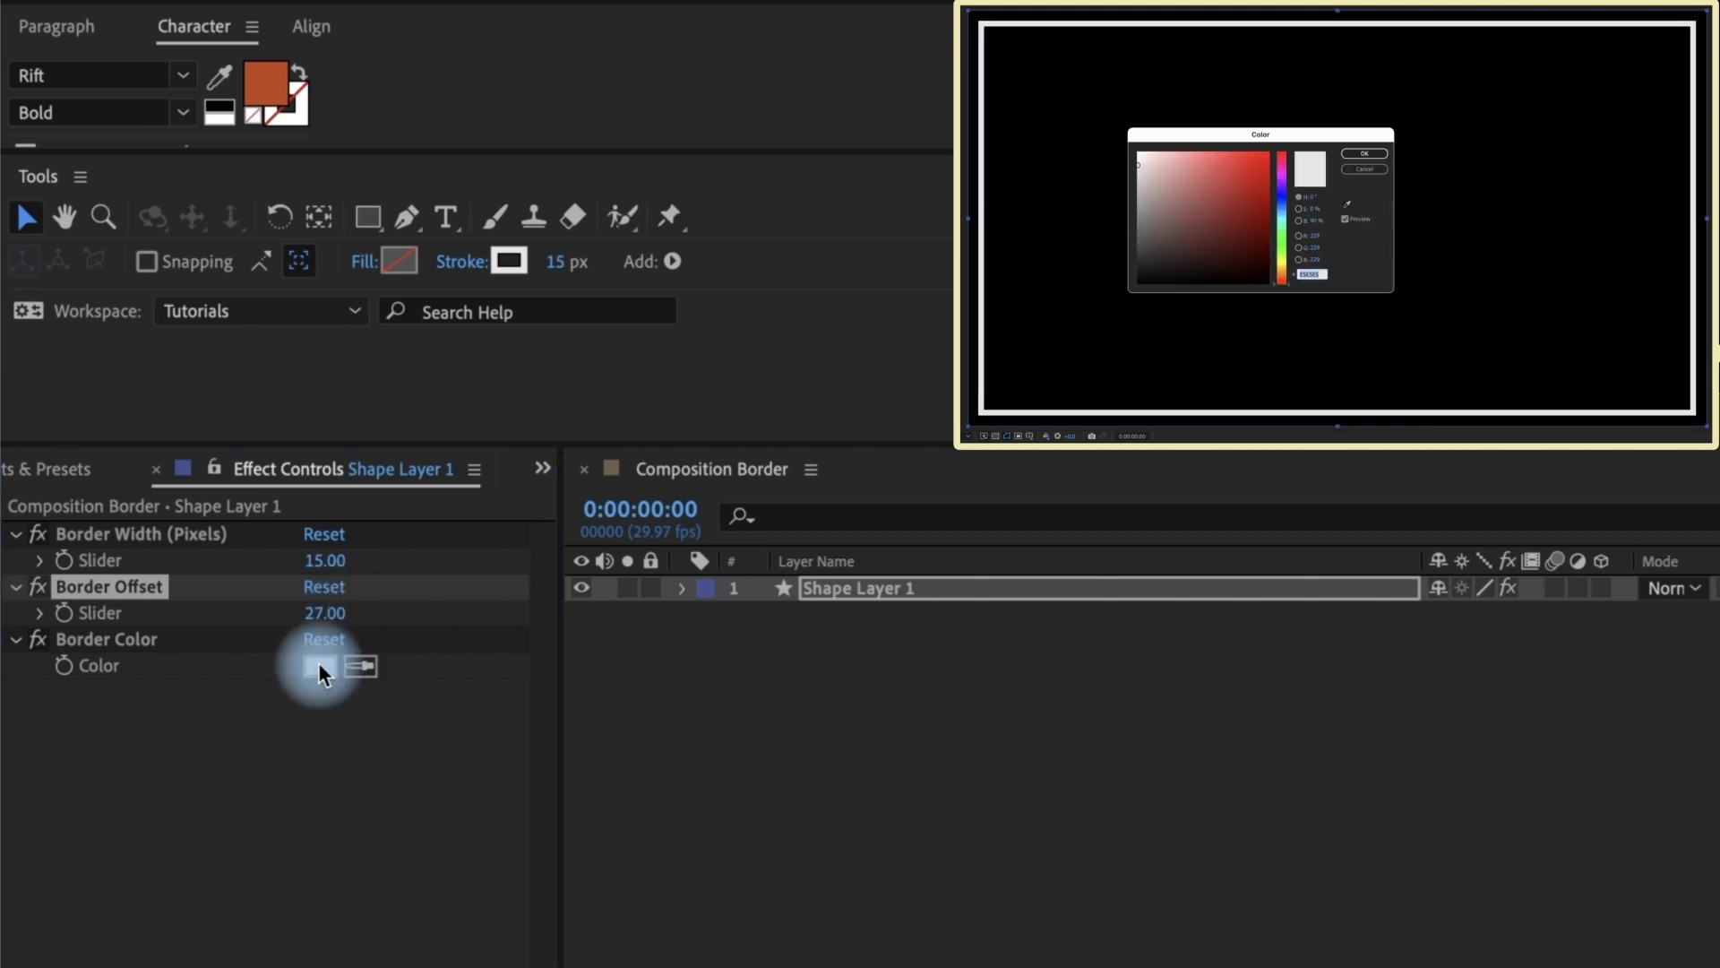
{"action": "left_click", "coordinate": [1281, 230]}
{"action": "left_click", "coordinate": [1267, 154]}
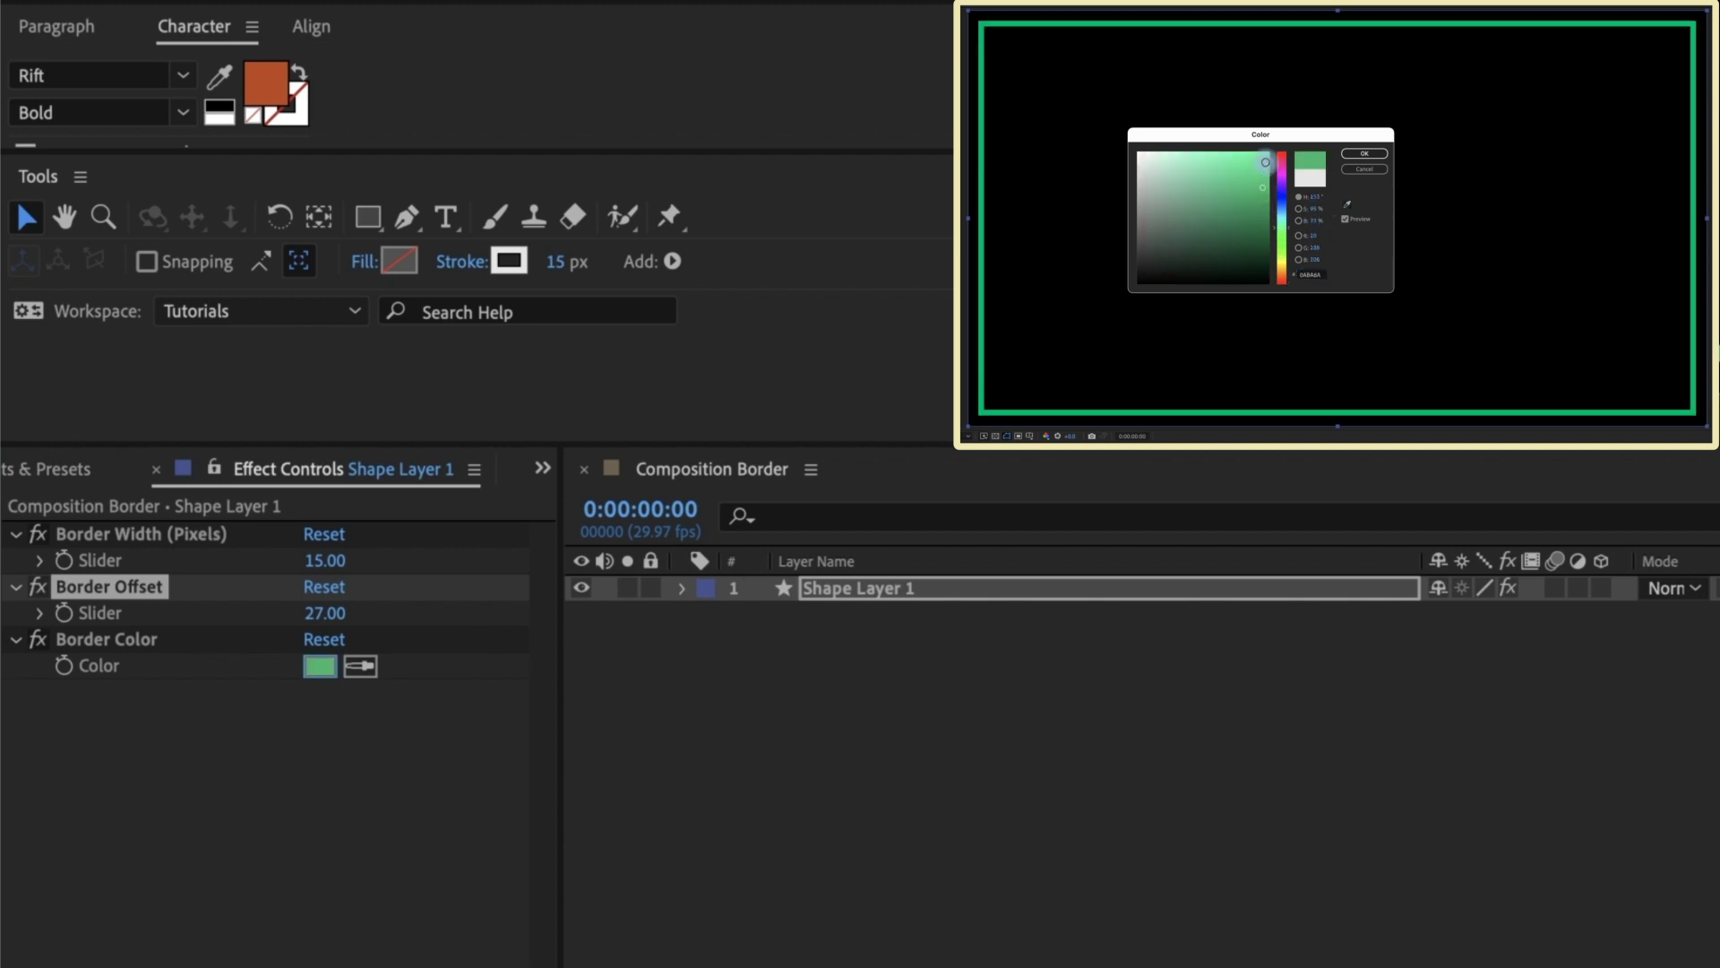
{"action": "left_click", "coordinate": [1365, 153]}
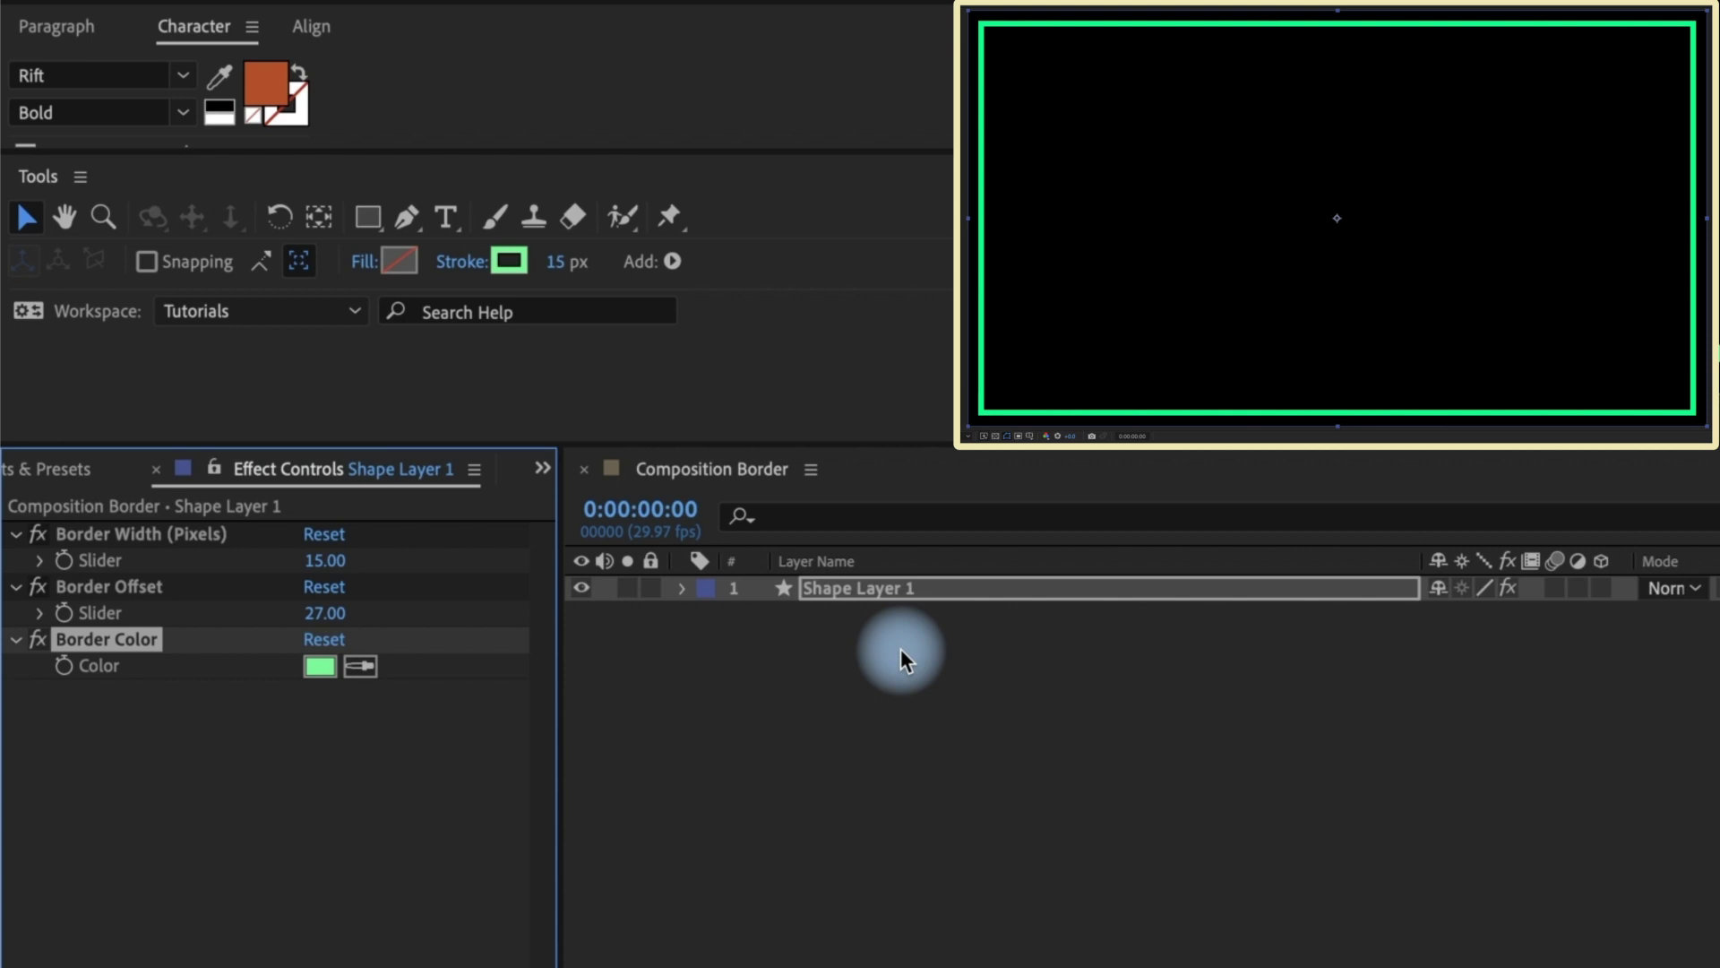
Step: Find the Roundness property on Shape Layer 1 and raise it to 84
{"action": "left_click", "coordinate": [853, 588]}
{"action": "left_click", "coordinate": [829, 516]}
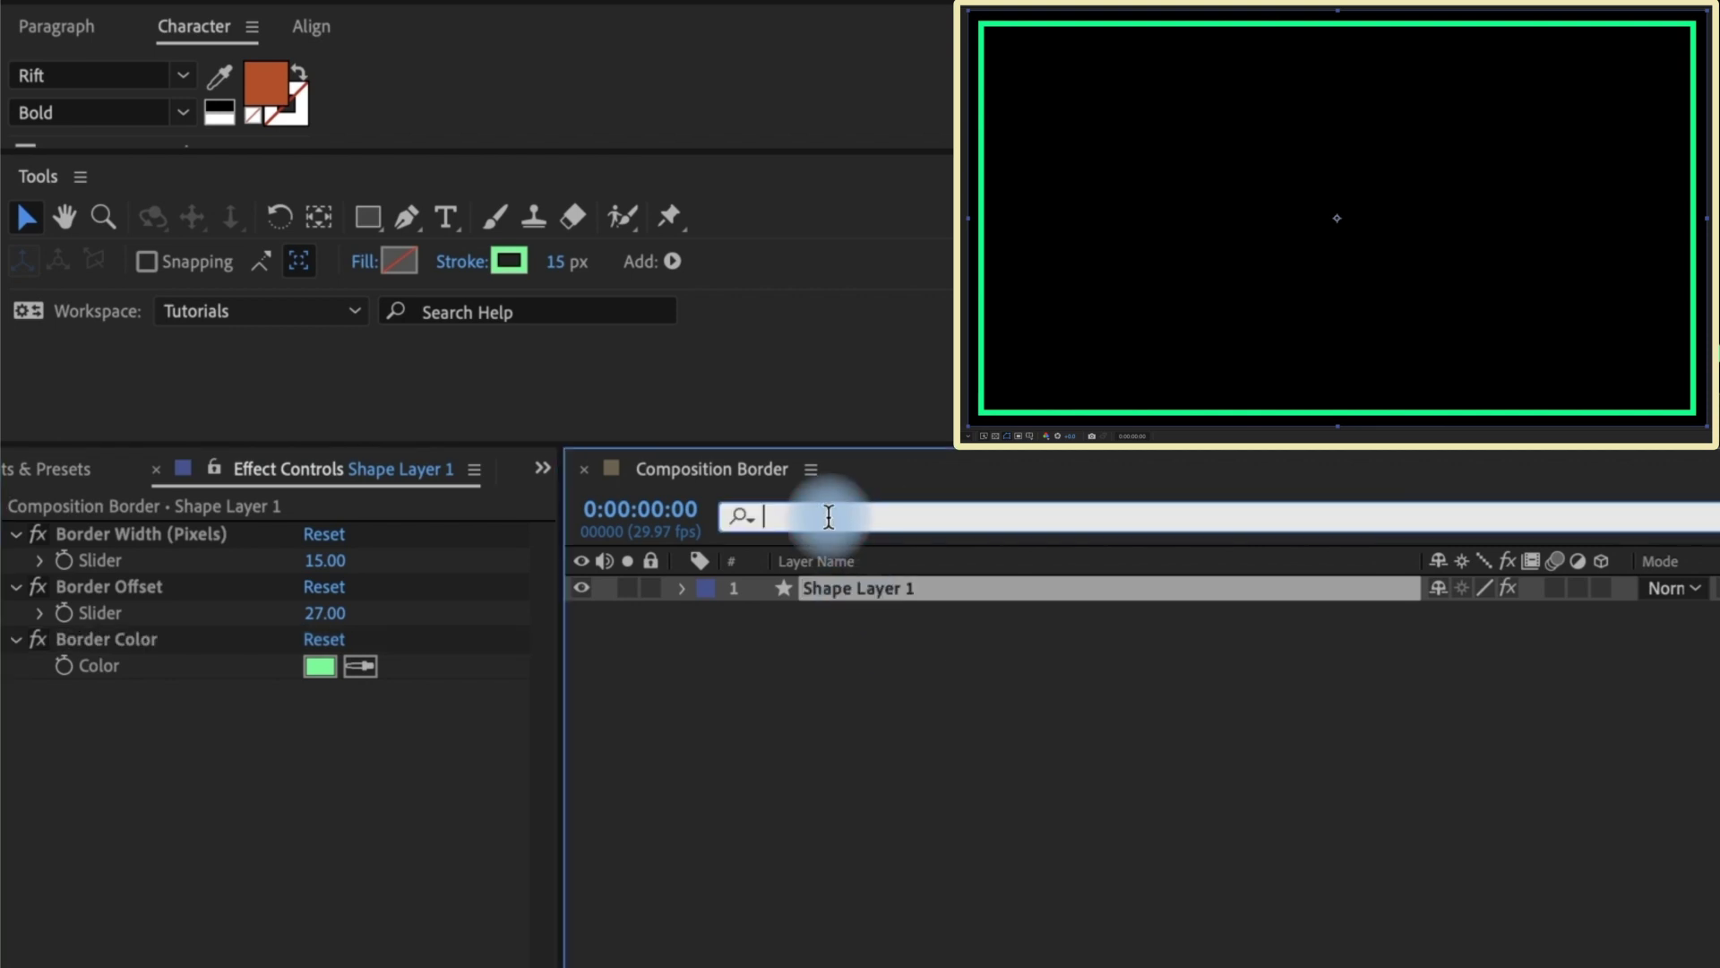
{"action": "type", "text": "roundne"}
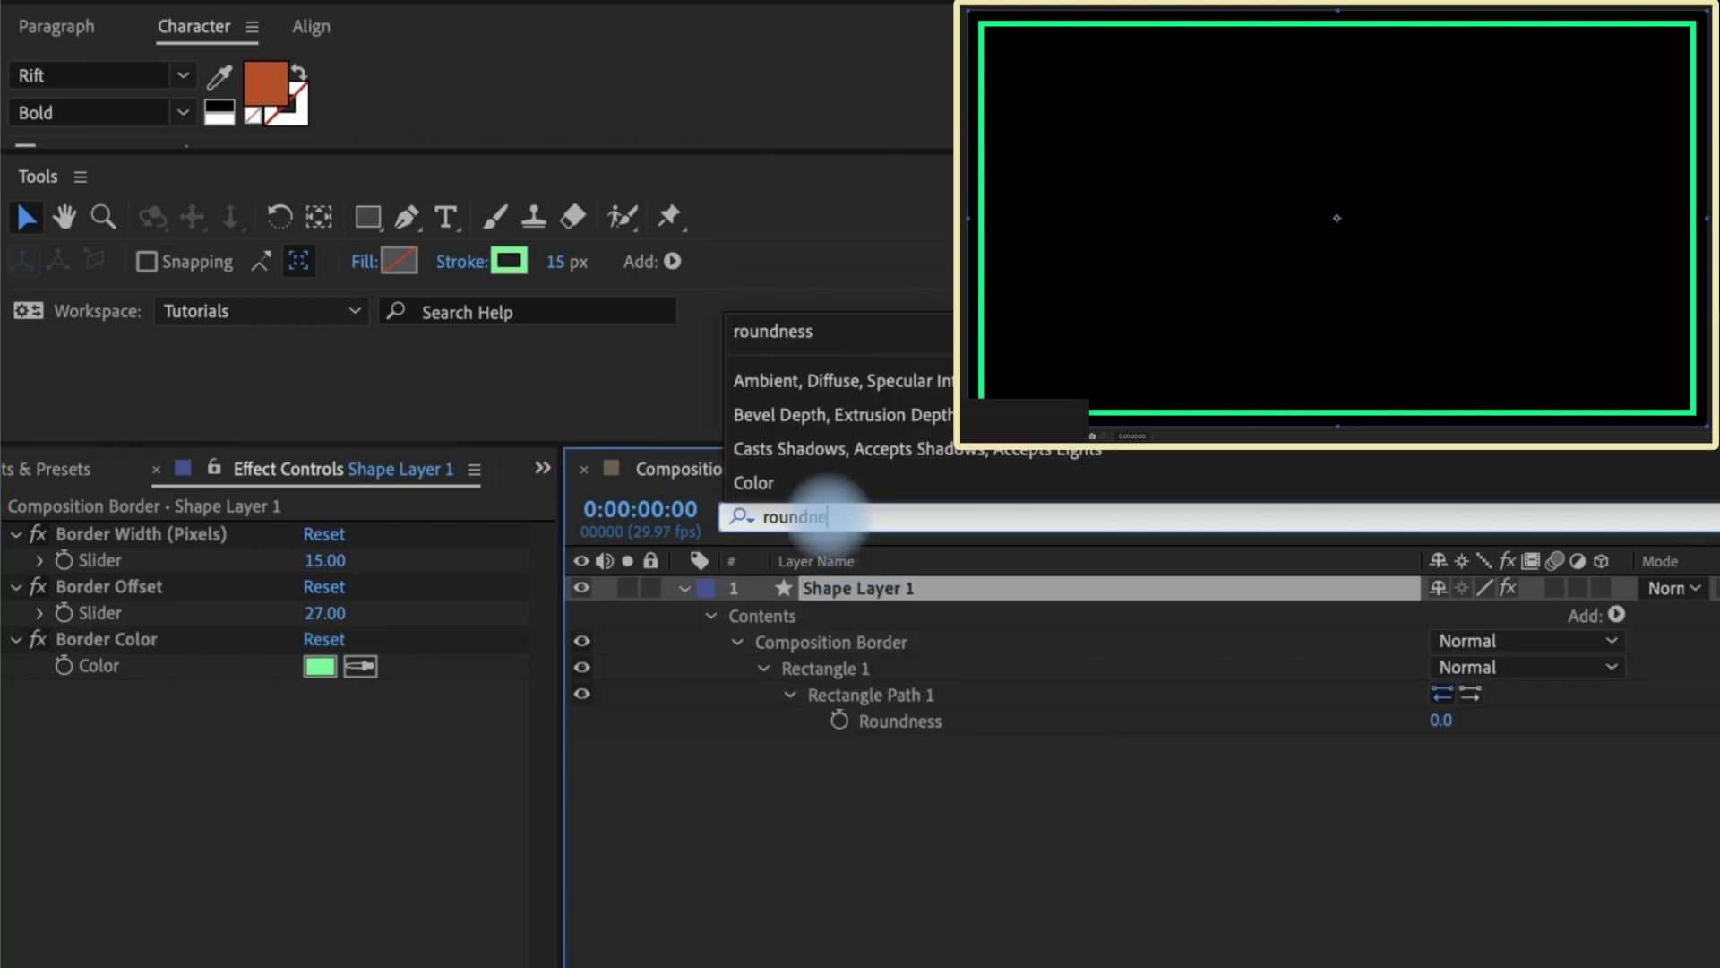
{"action": "type", "text": "ss"}
{"action": "left_click_drag", "start_coordinate": [1441, 719], "coordinate": [1536, 684]}
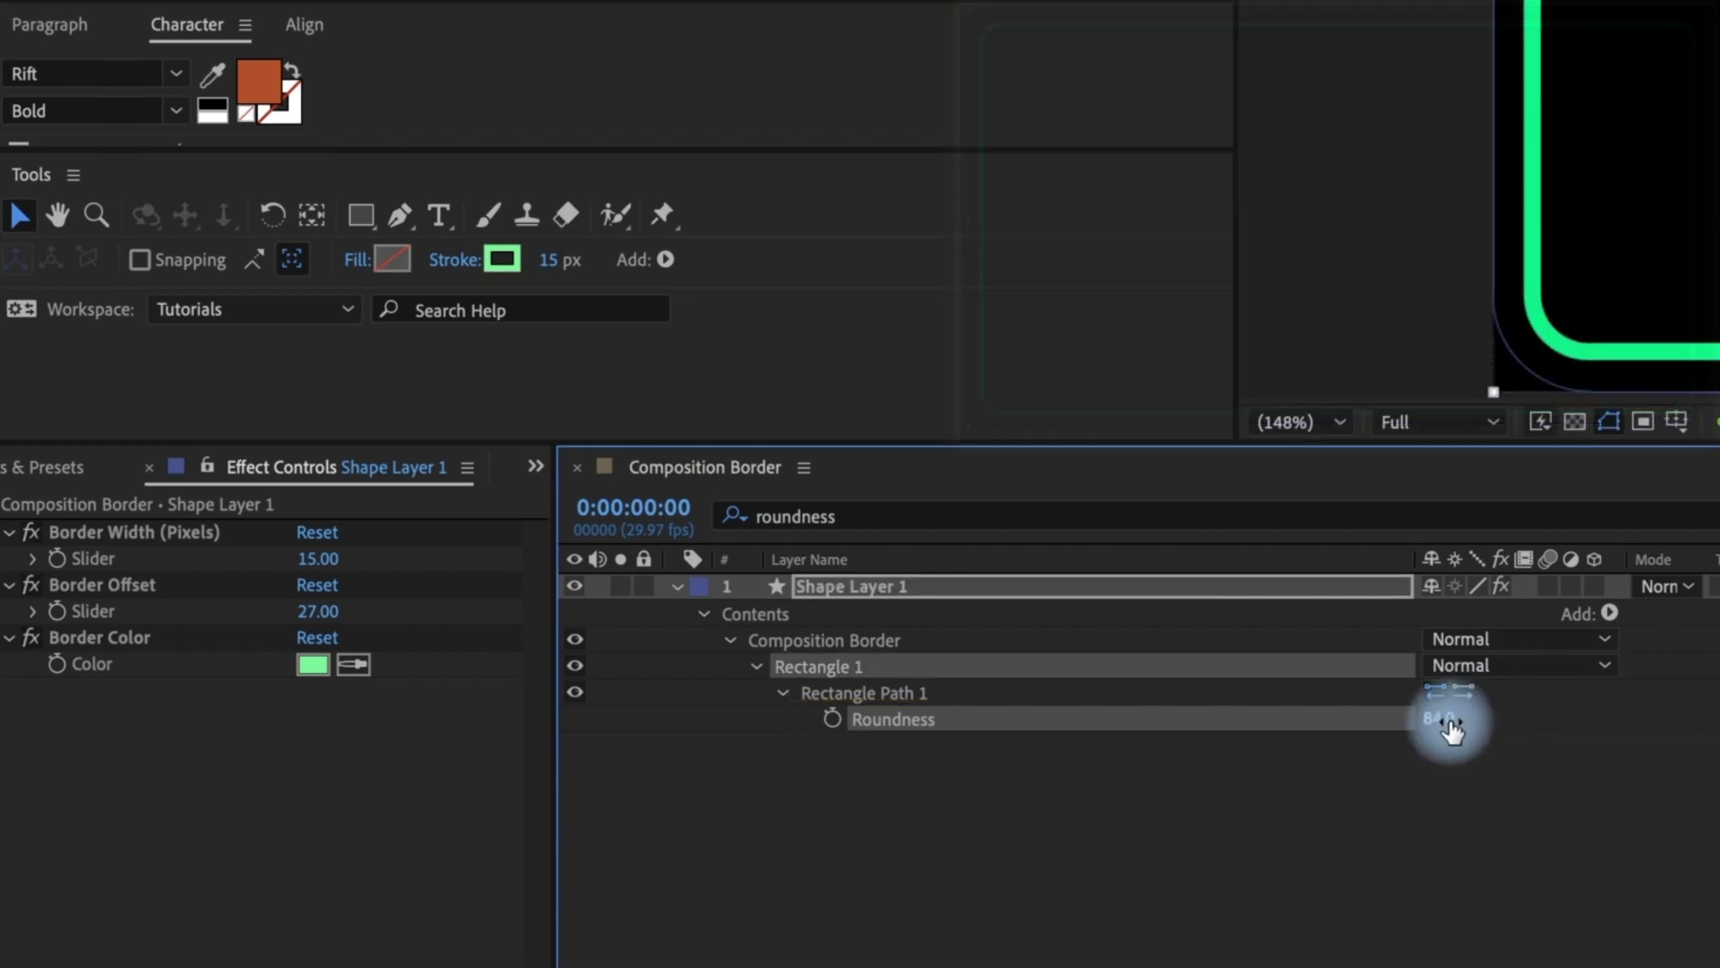
Step: Add an Expression Controls > Slider Control effect to Shape Layer 1
{"action": "right_click", "coordinate": [1296, 582]}
{"action": "mouse_move", "coordinate": [1388, 728]}
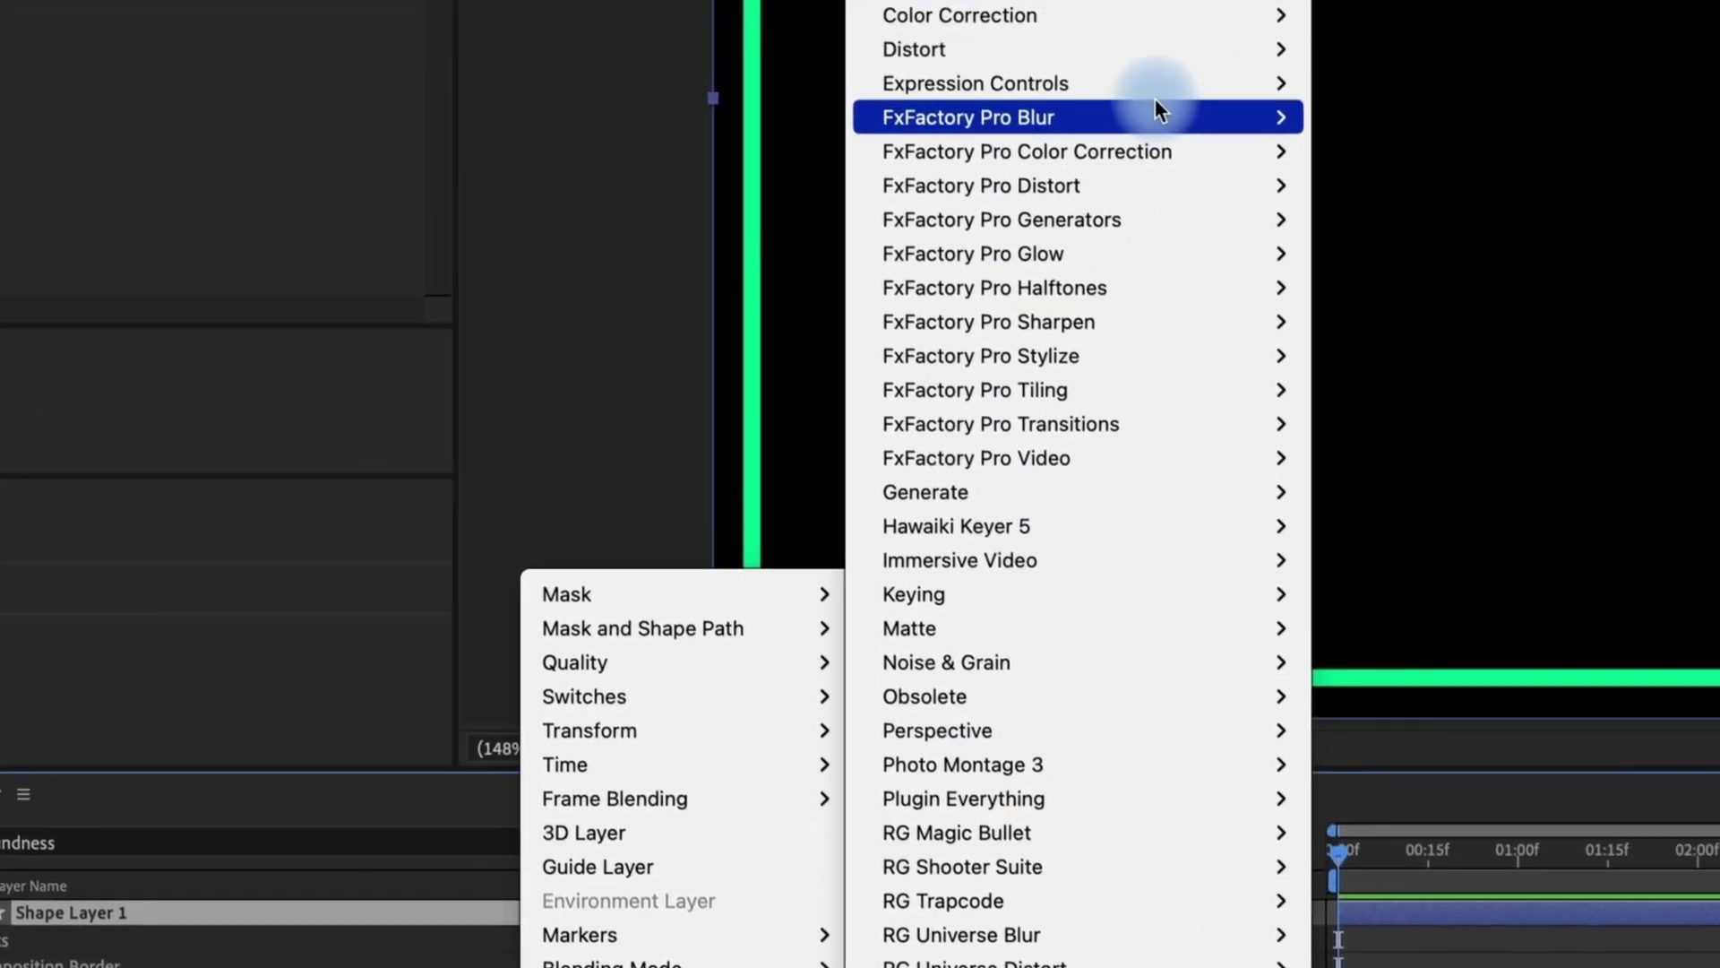
{"action": "mouse_move", "coordinate": [1610, 0]}
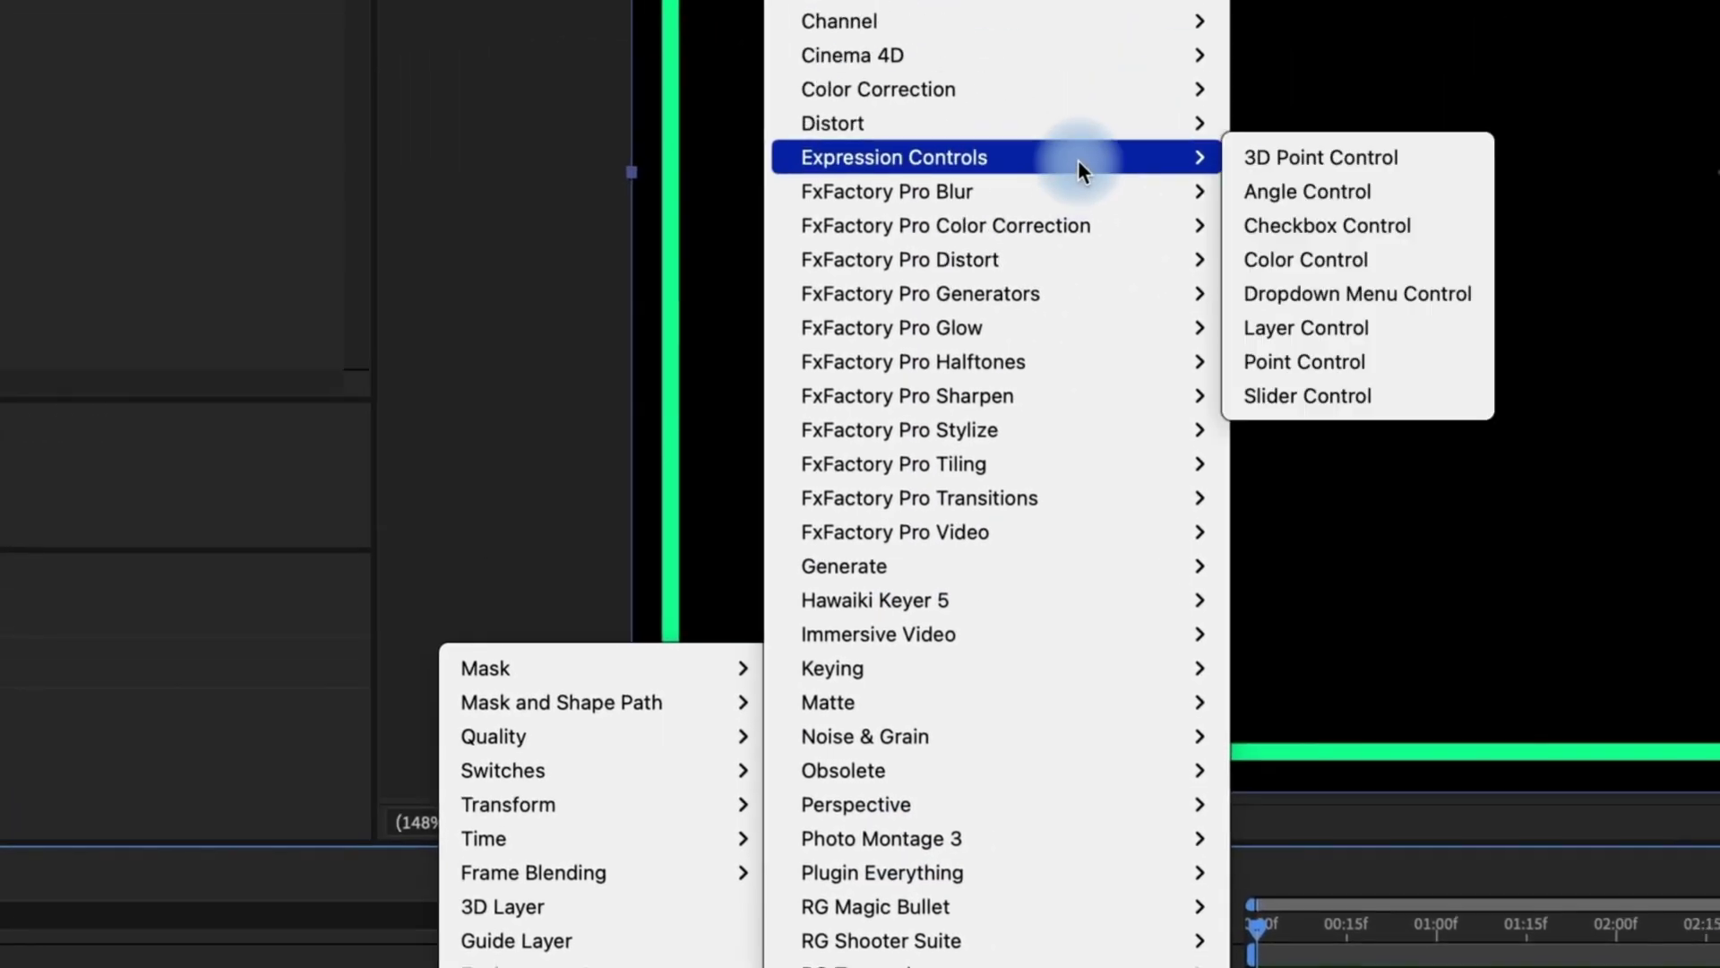
{"action": "left_click", "coordinate": [1397, 391]}
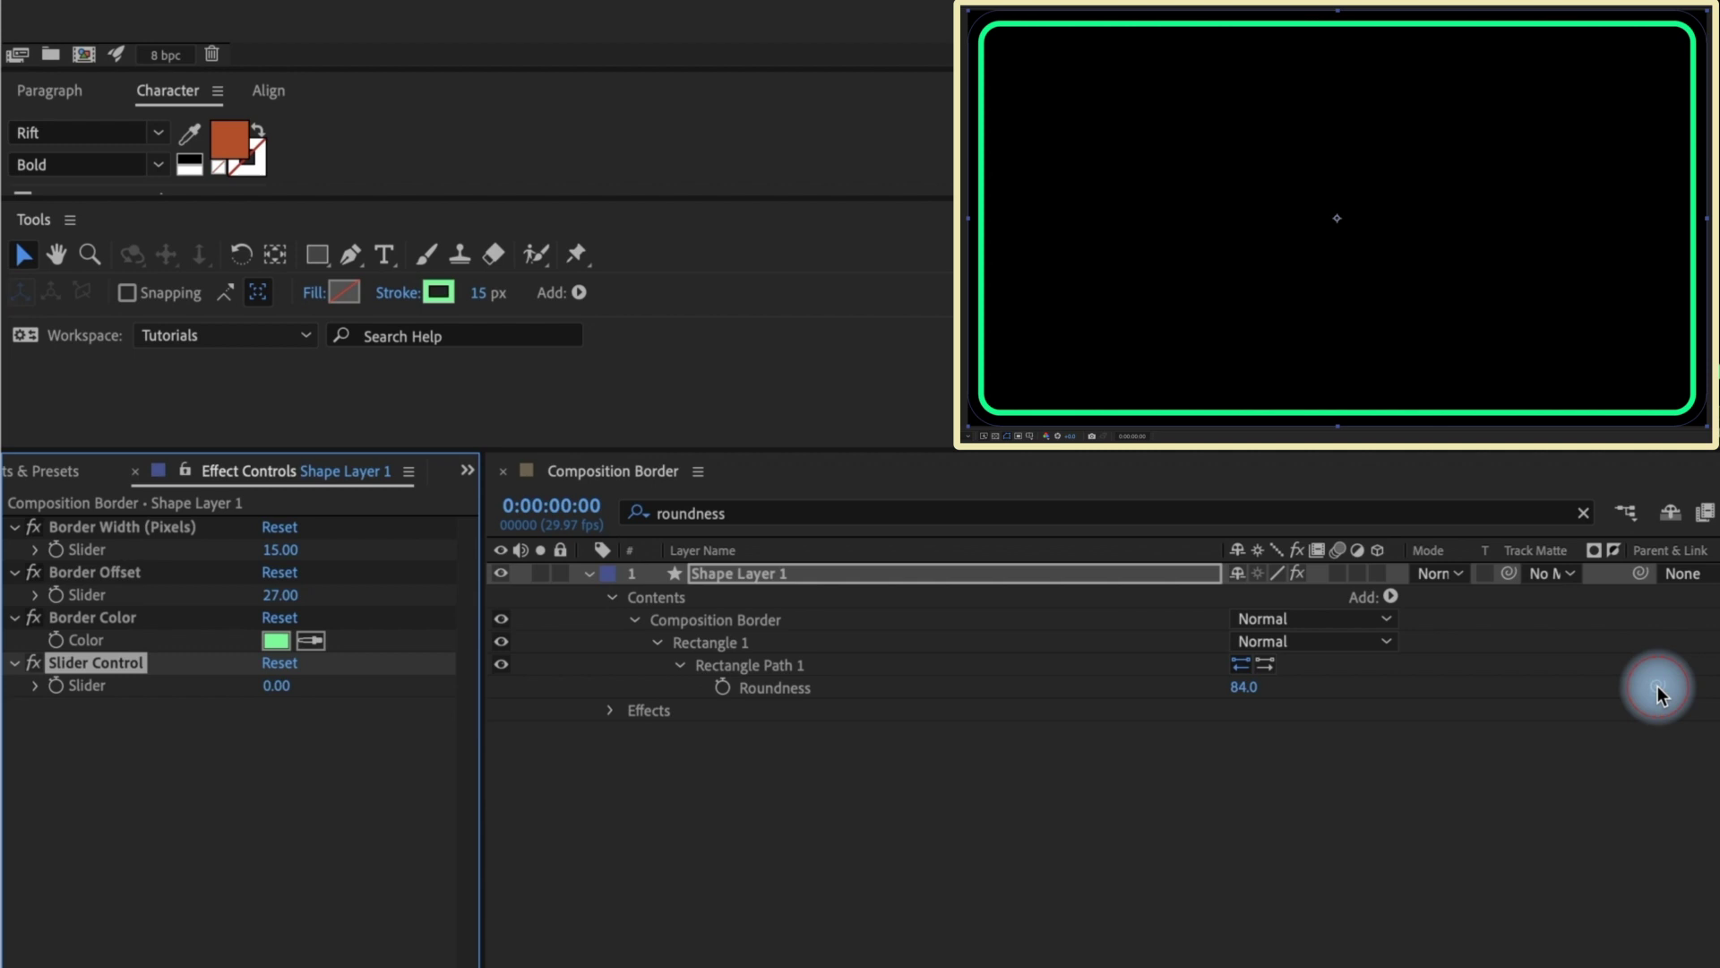
Step: Pick-whip Roundness to the Slider Control's Slider and set the slider to 88
{"action": "left_click_drag", "start_coordinate": [1657, 690], "coordinate": [145, 708]}
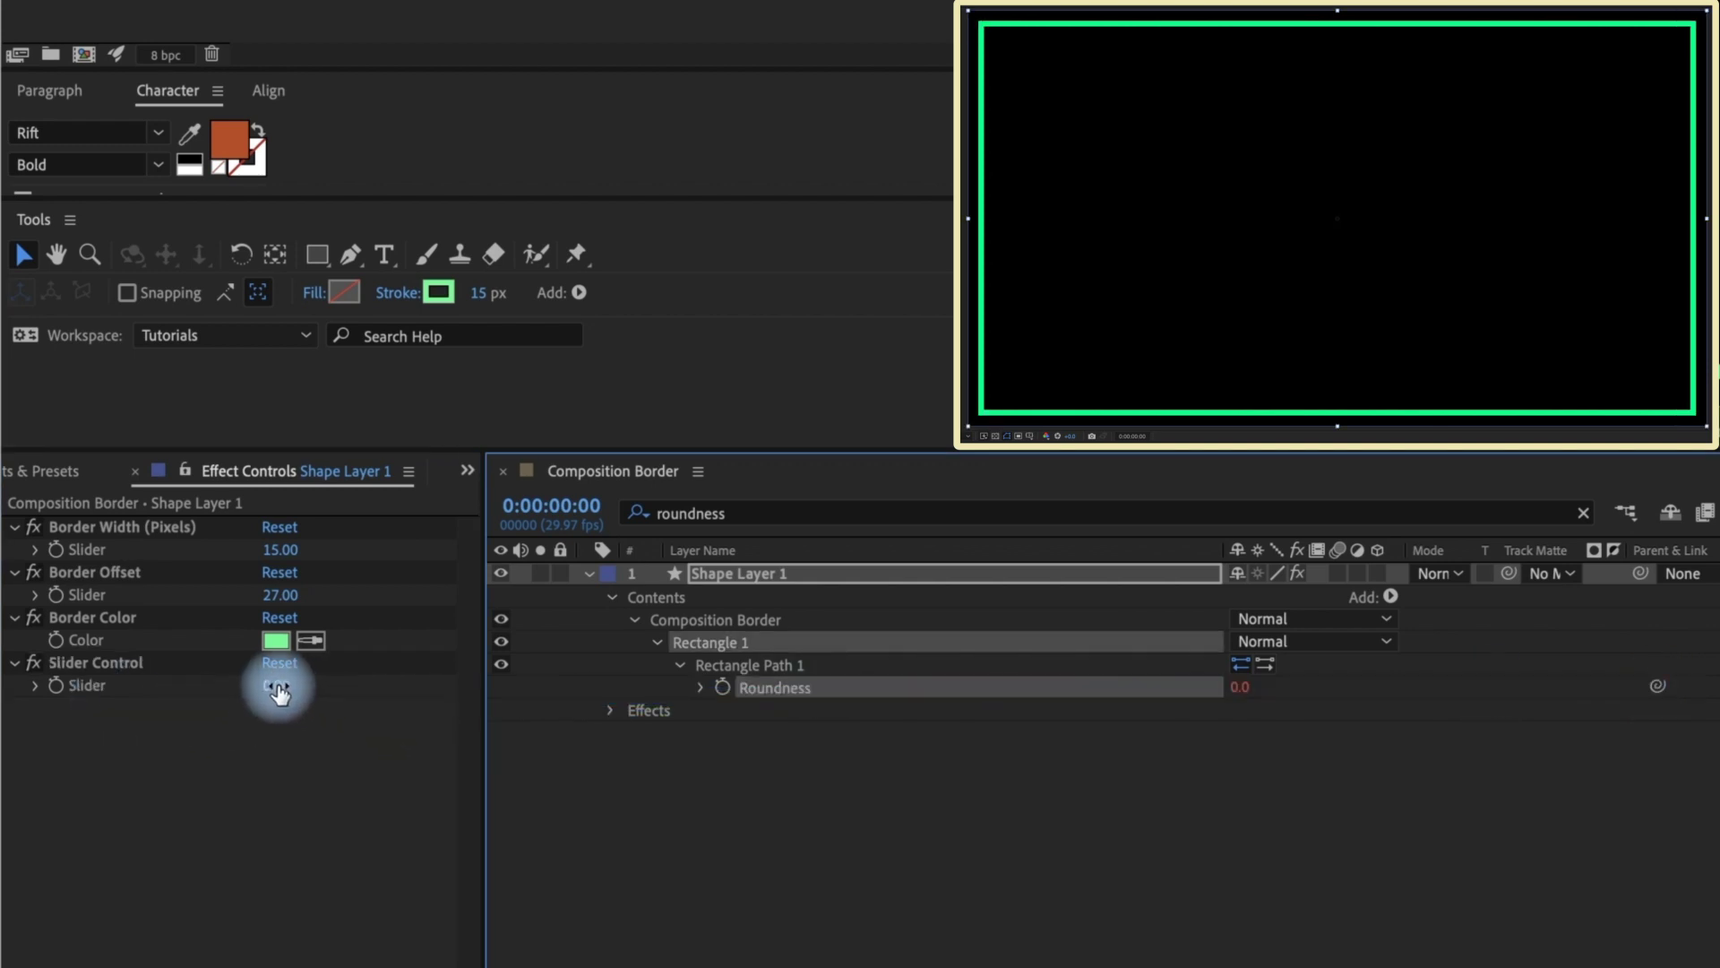
{"action": "left_click_drag", "start_coordinate": [269, 683], "coordinate": [349, 642]}
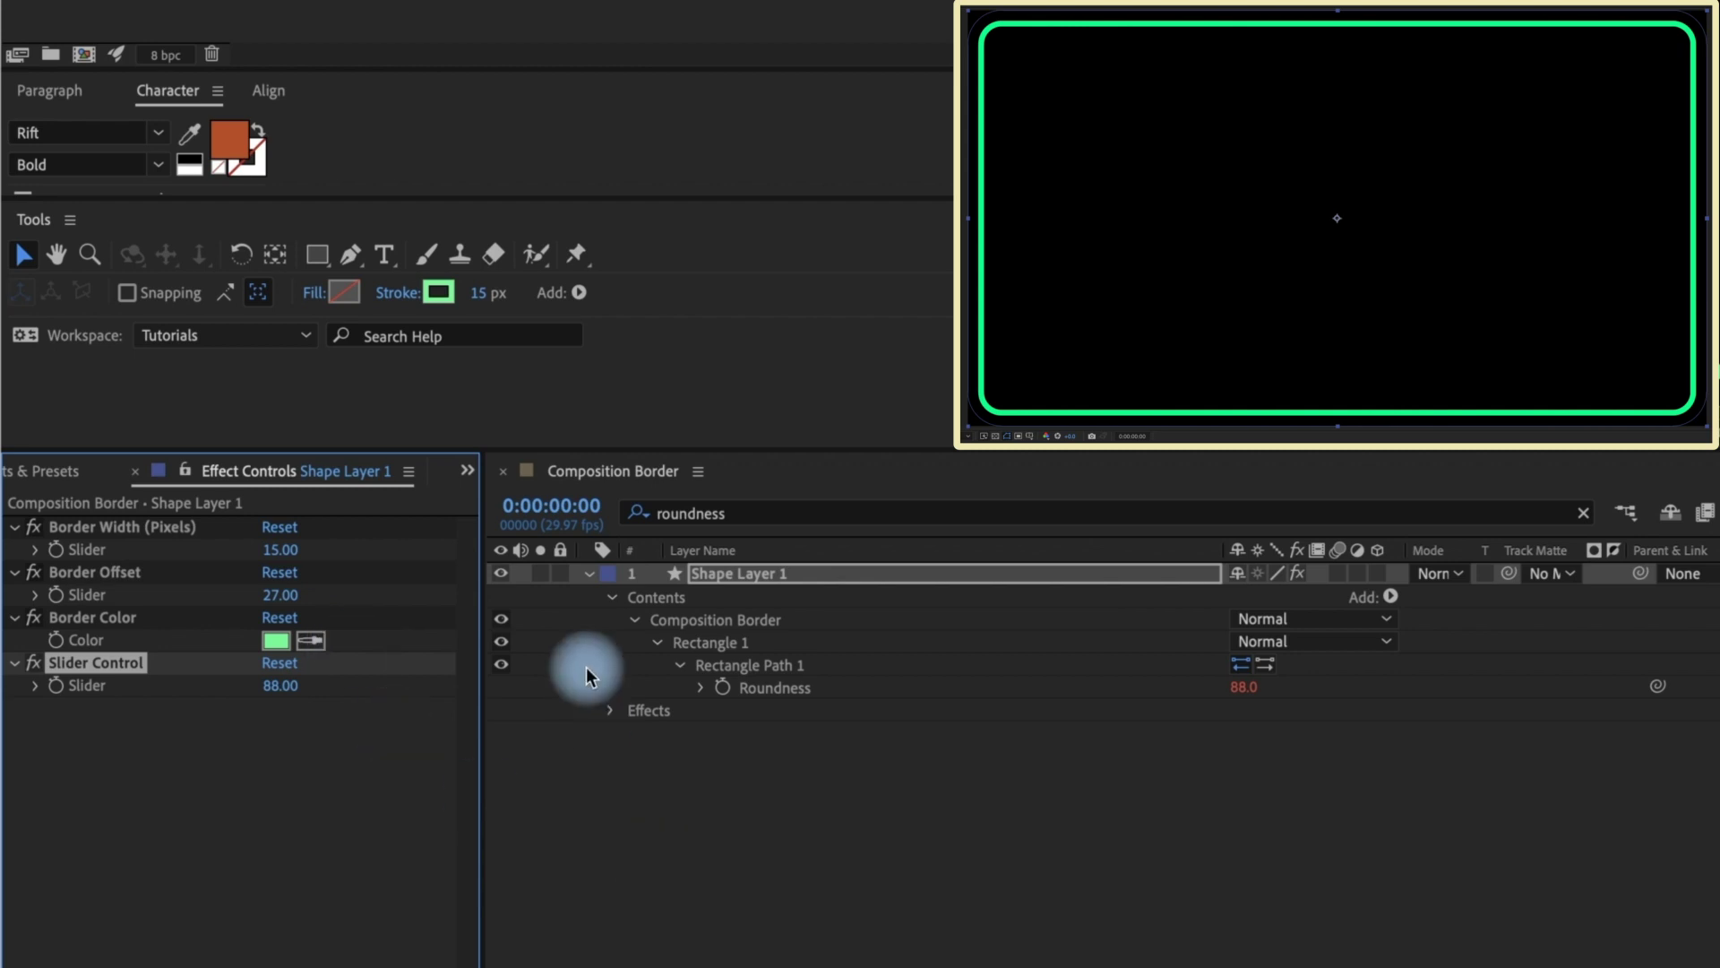
Step: Select the Contents, Effects and Transform groups of Shape Layer 1
{"action": "left_click", "coordinate": [590, 574]}
{"action": "left_click", "coordinate": [590, 574]}
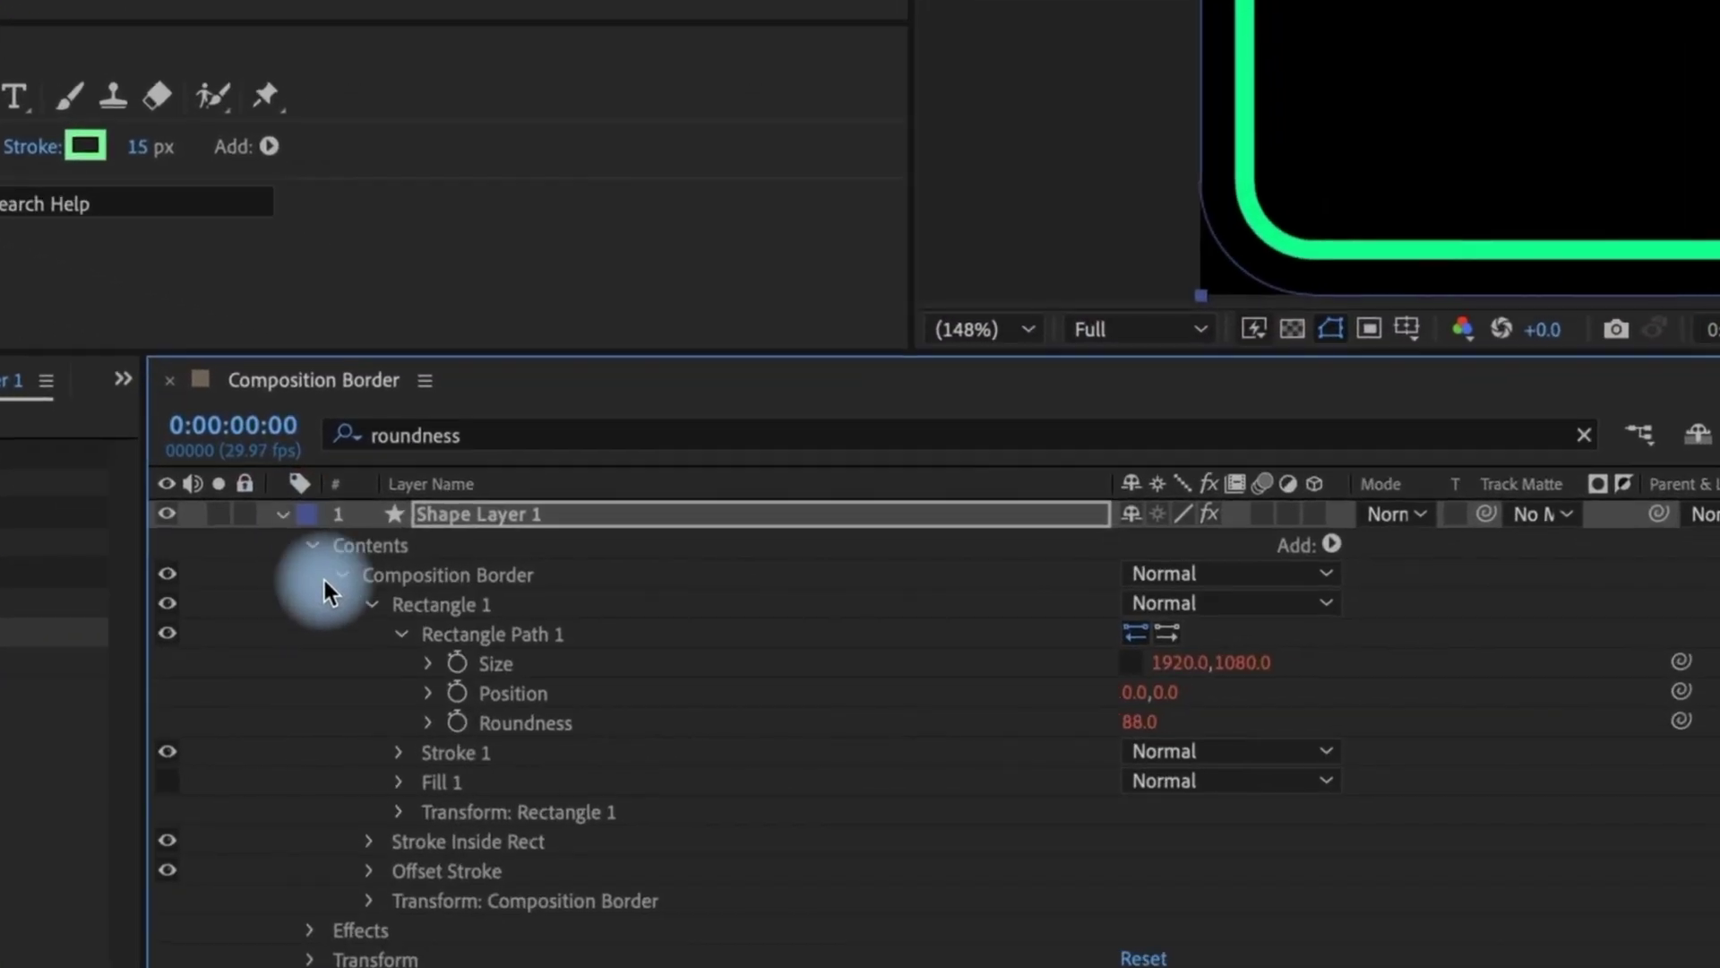
{"action": "left_click", "coordinate": [311, 548]}
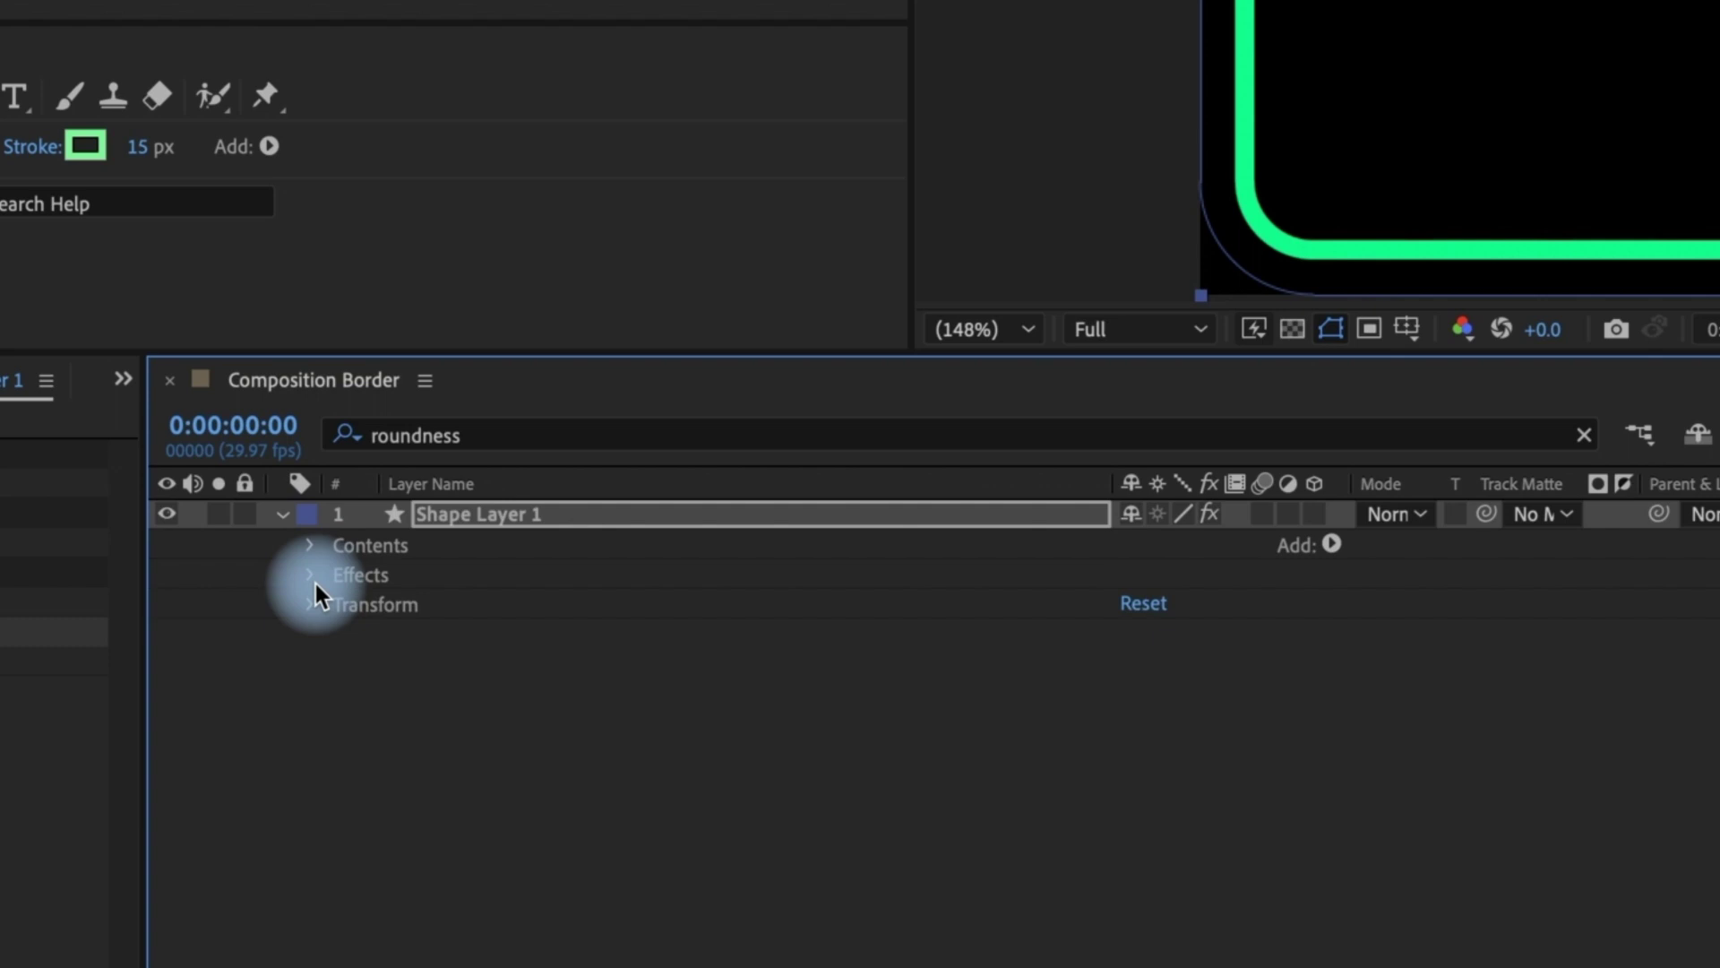
{"action": "left_click", "coordinate": [363, 547]}
{"action": "left_click", "coordinate": [370, 572], "text": "shift"}
{"action": "left_click", "coordinate": [376, 606], "text": "shift"}
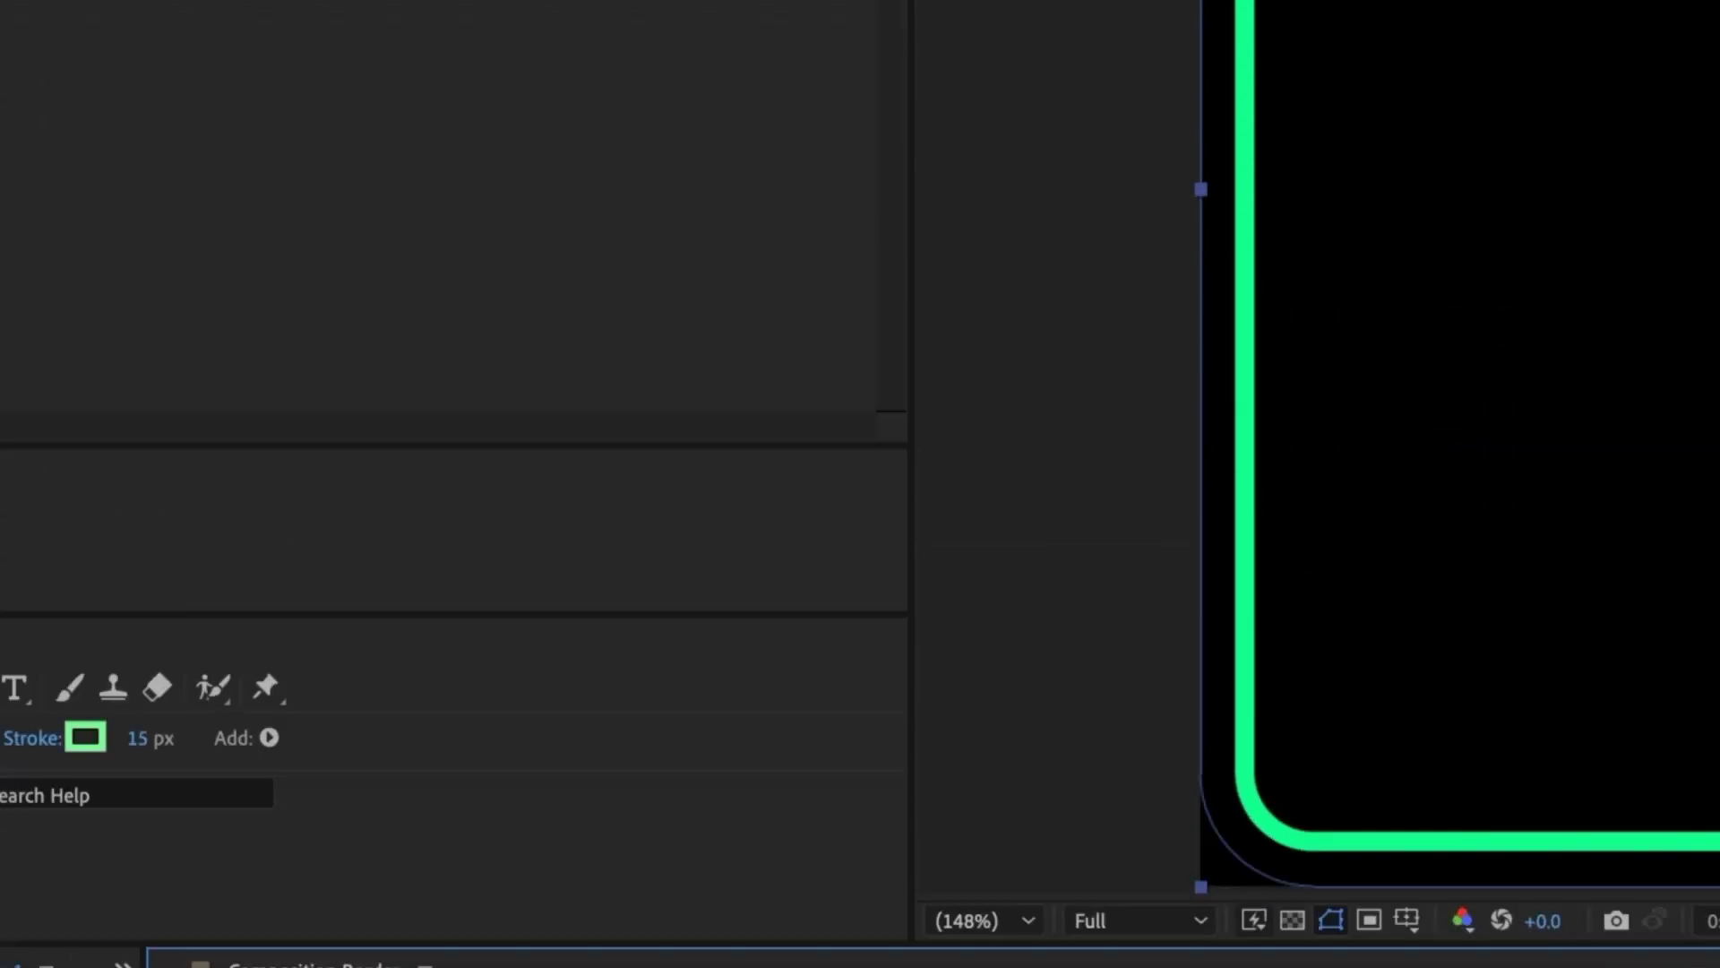
Step: Save the selection as an animation preset named Composition_Border in 7 Minute AE
{"action": "left_click", "coordinate": [358, 13]}
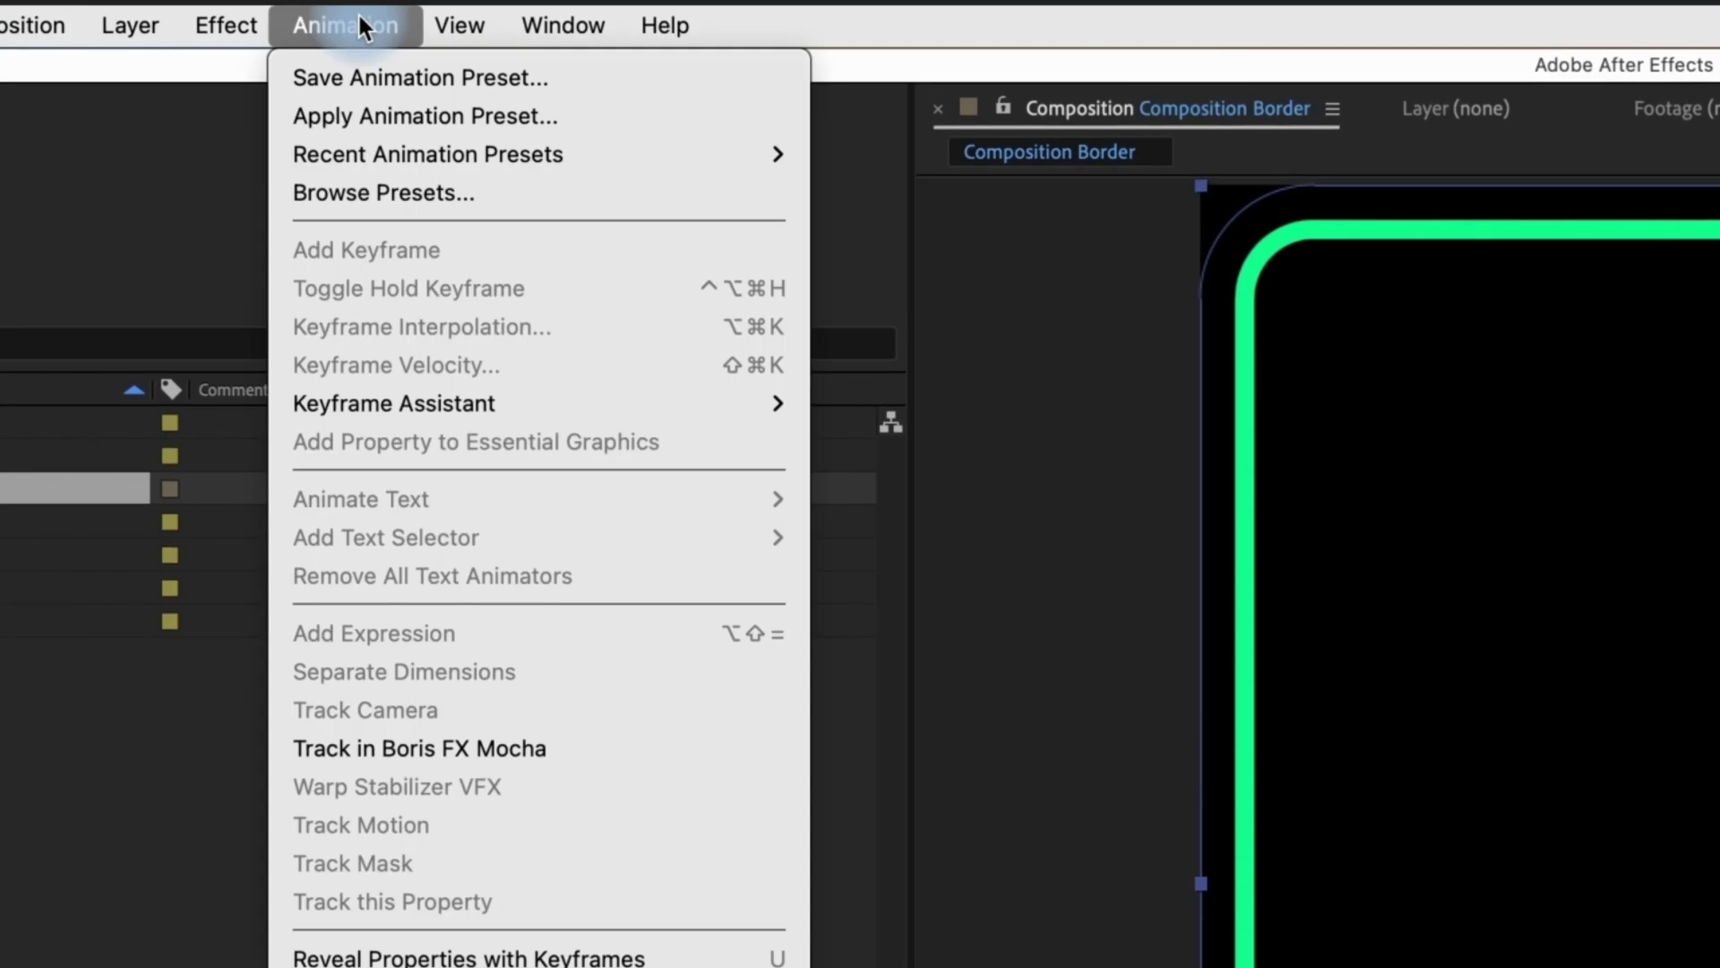
{"action": "left_click", "coordinate": [396, 83]}
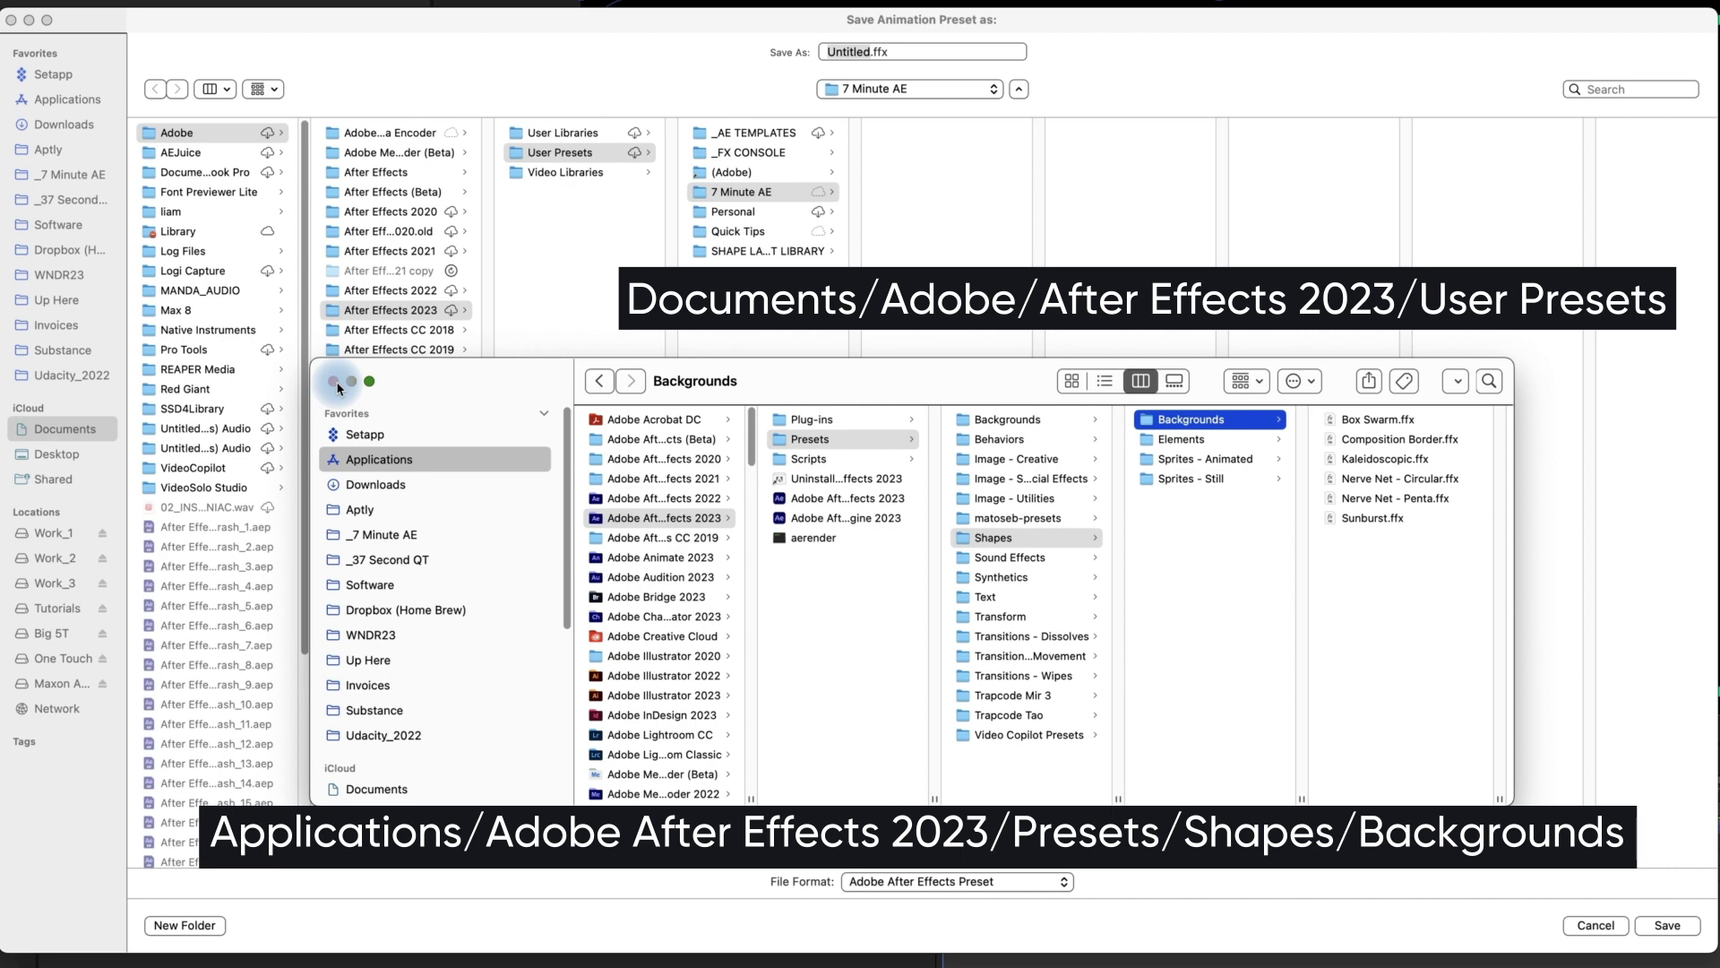
{"action": "left_click", "coordinate": [334, 381]}
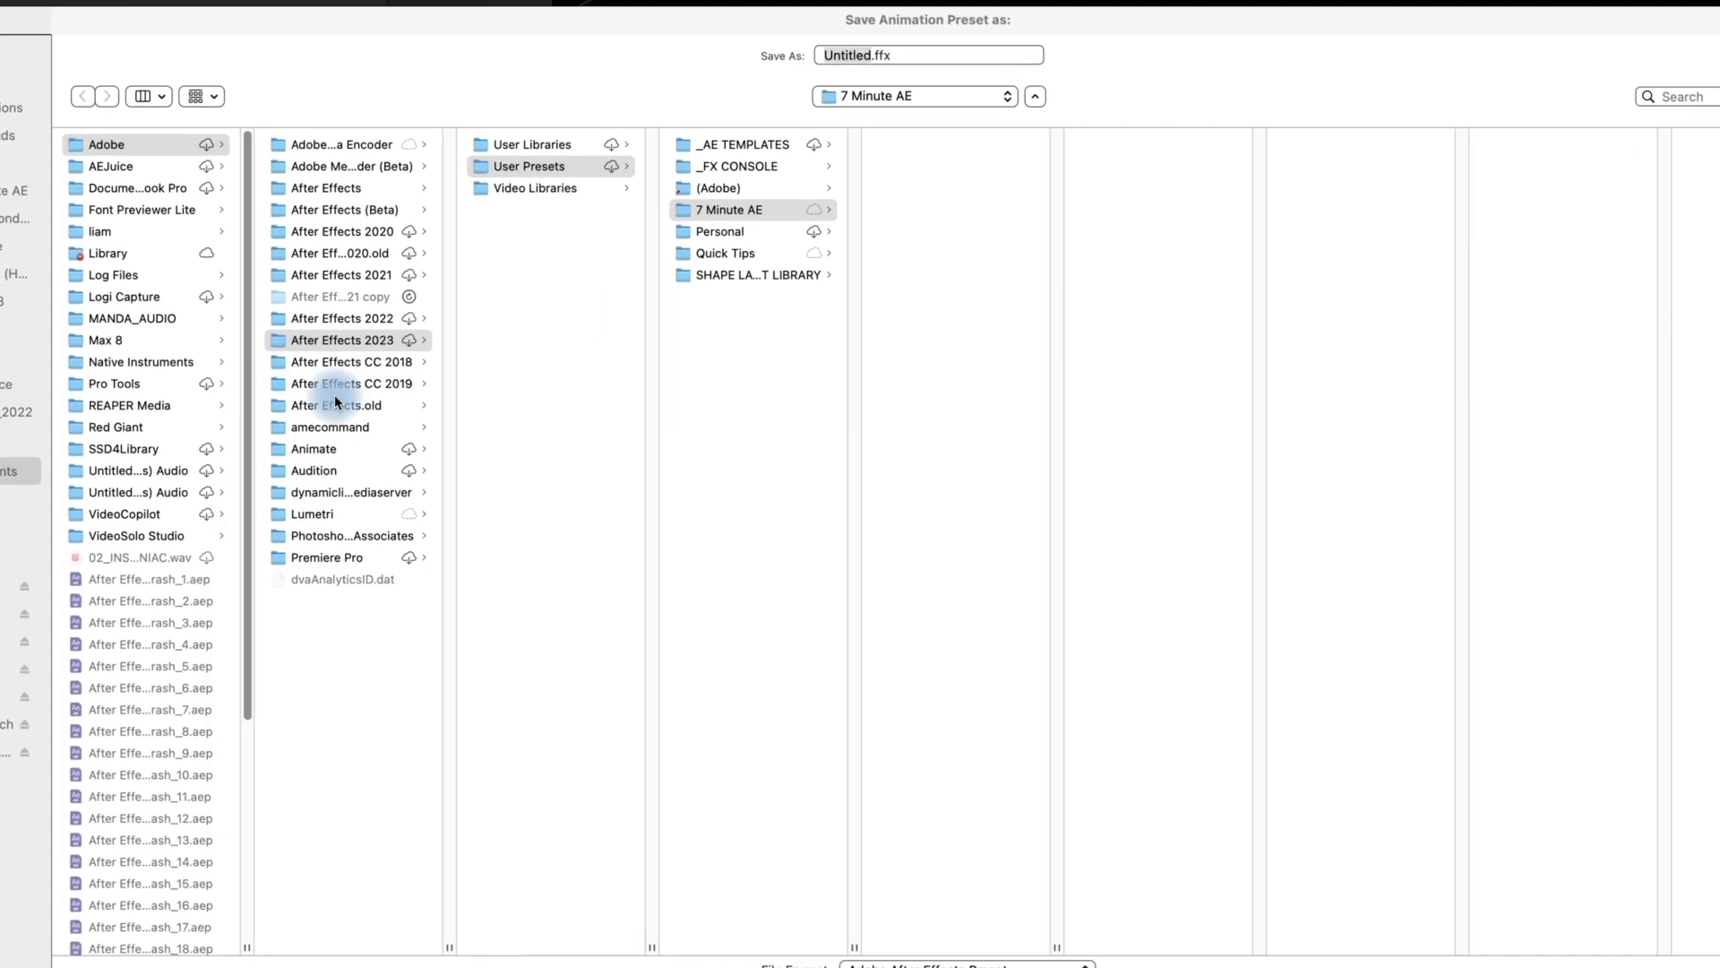
{"action": "type", "text": "Compo"}
{"action": "type", "text": "sition_Borde"}
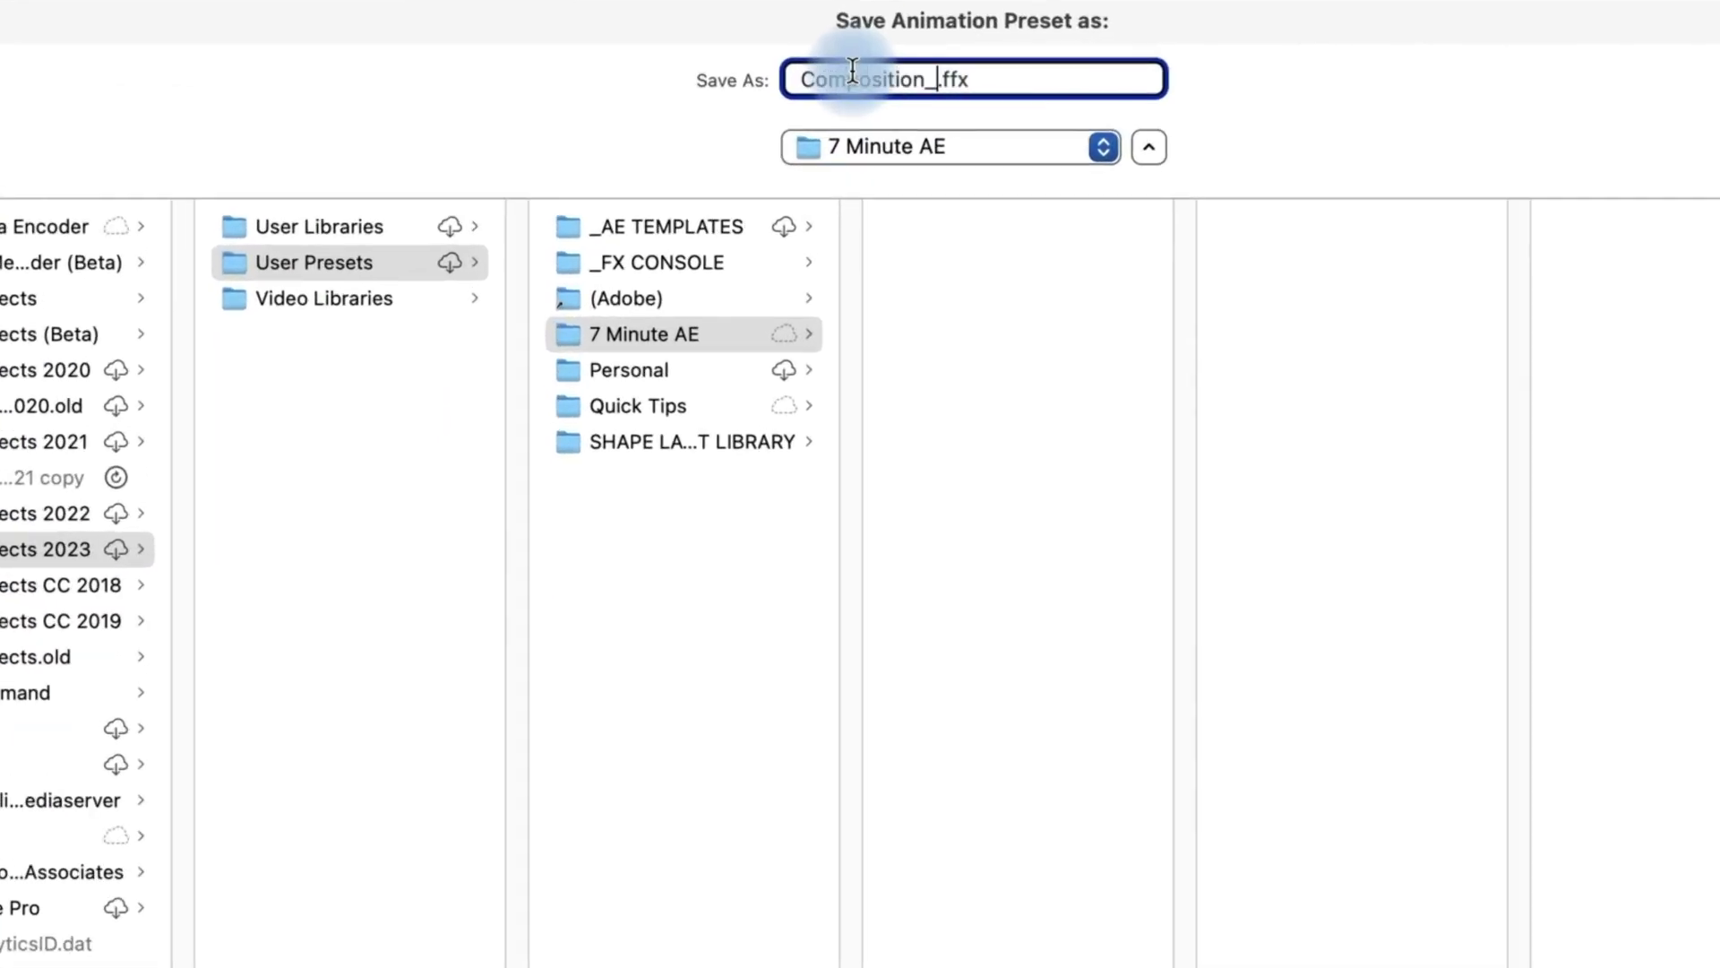
{"action": "type", "text": "r"}
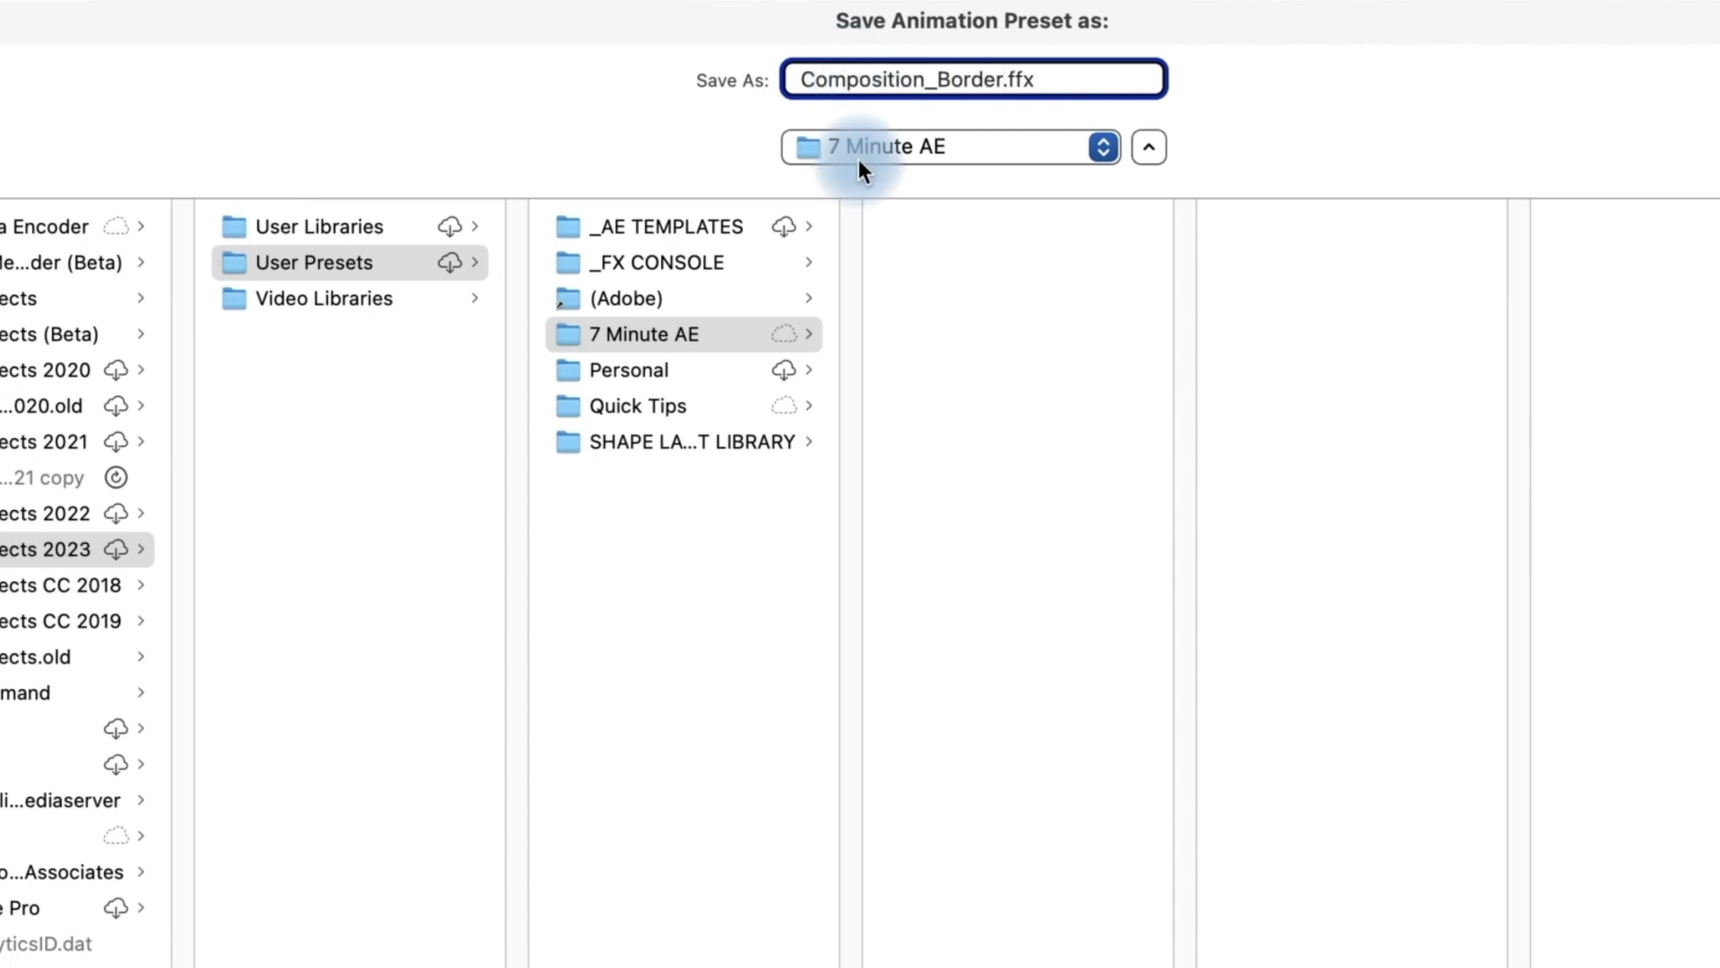
Step: Confirm the save and view Composition_Border under User Presets > 7 Minute AE
{"action": "key", "text": "Return"}
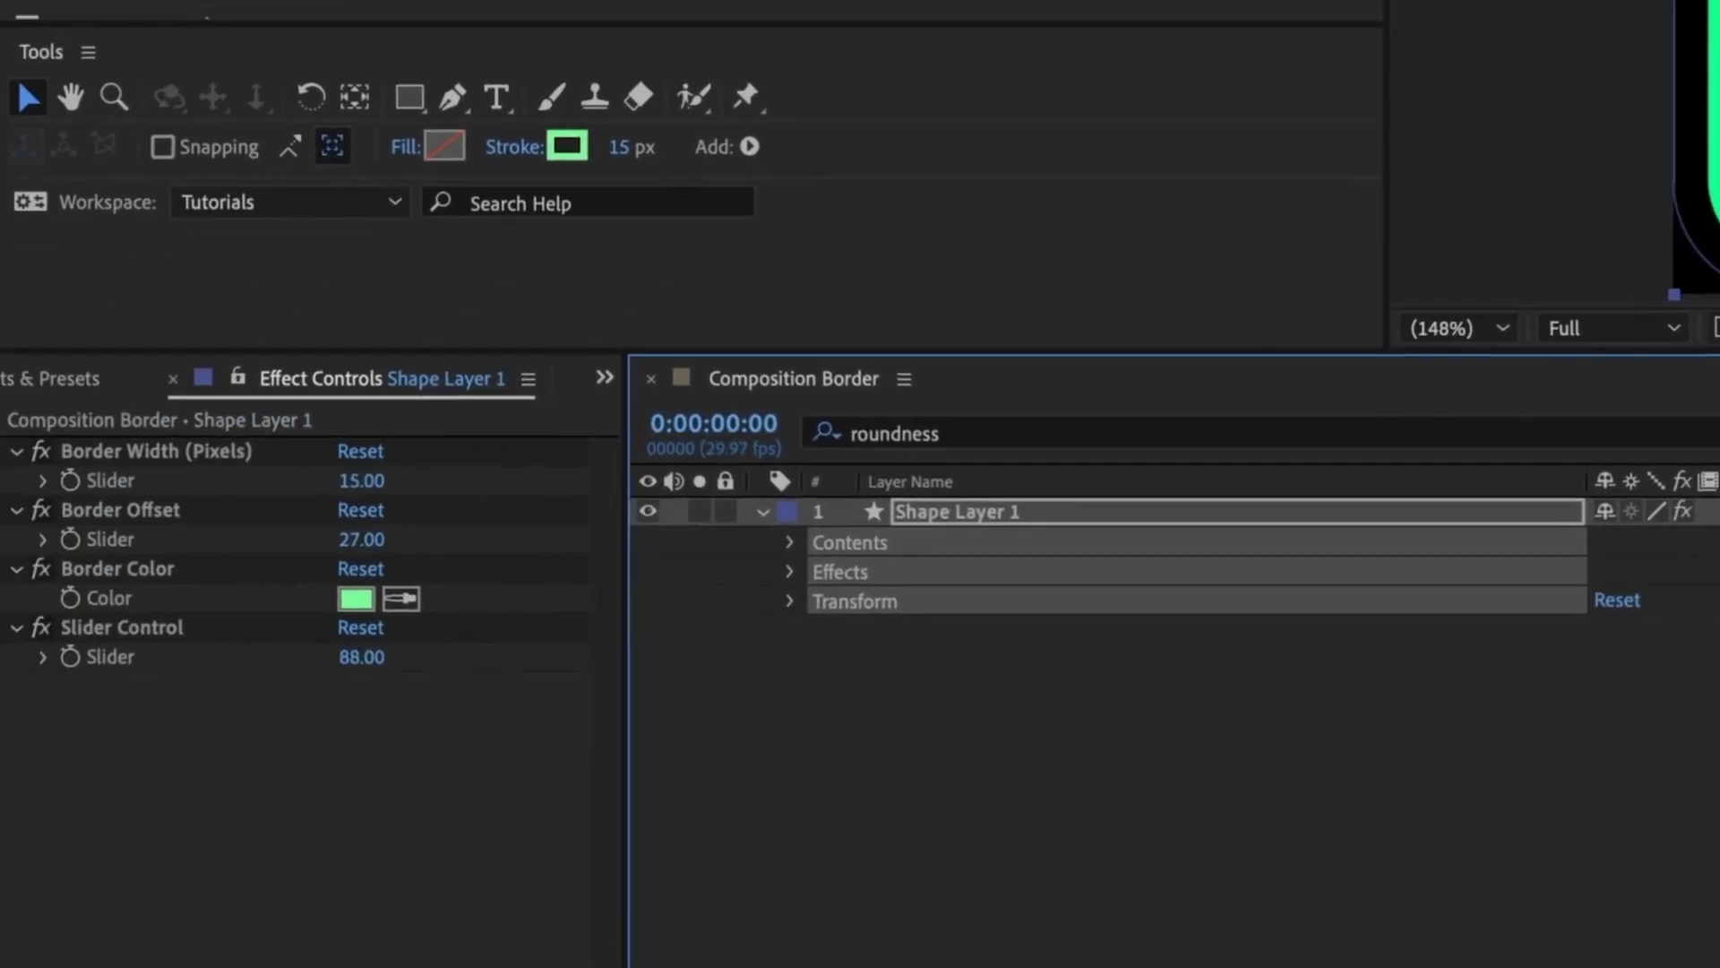
{"action": "left_click", "coordinate": [73, 372]}
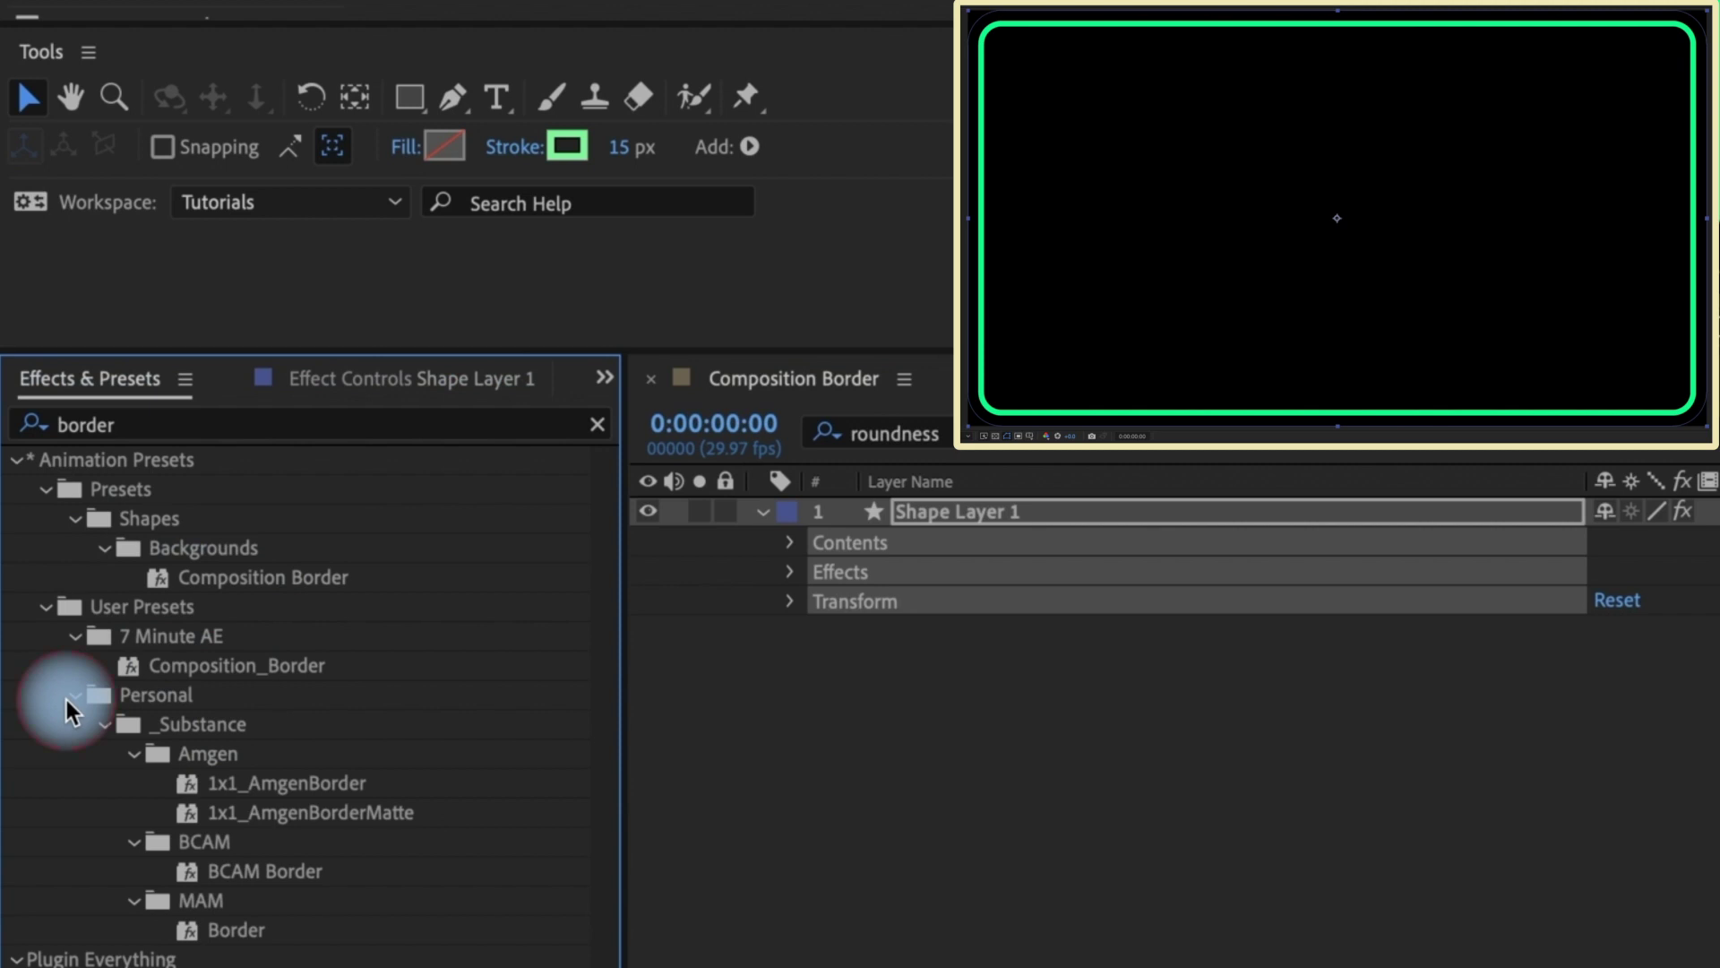
{"action": "left_click", "coordinate": [68, 698]}
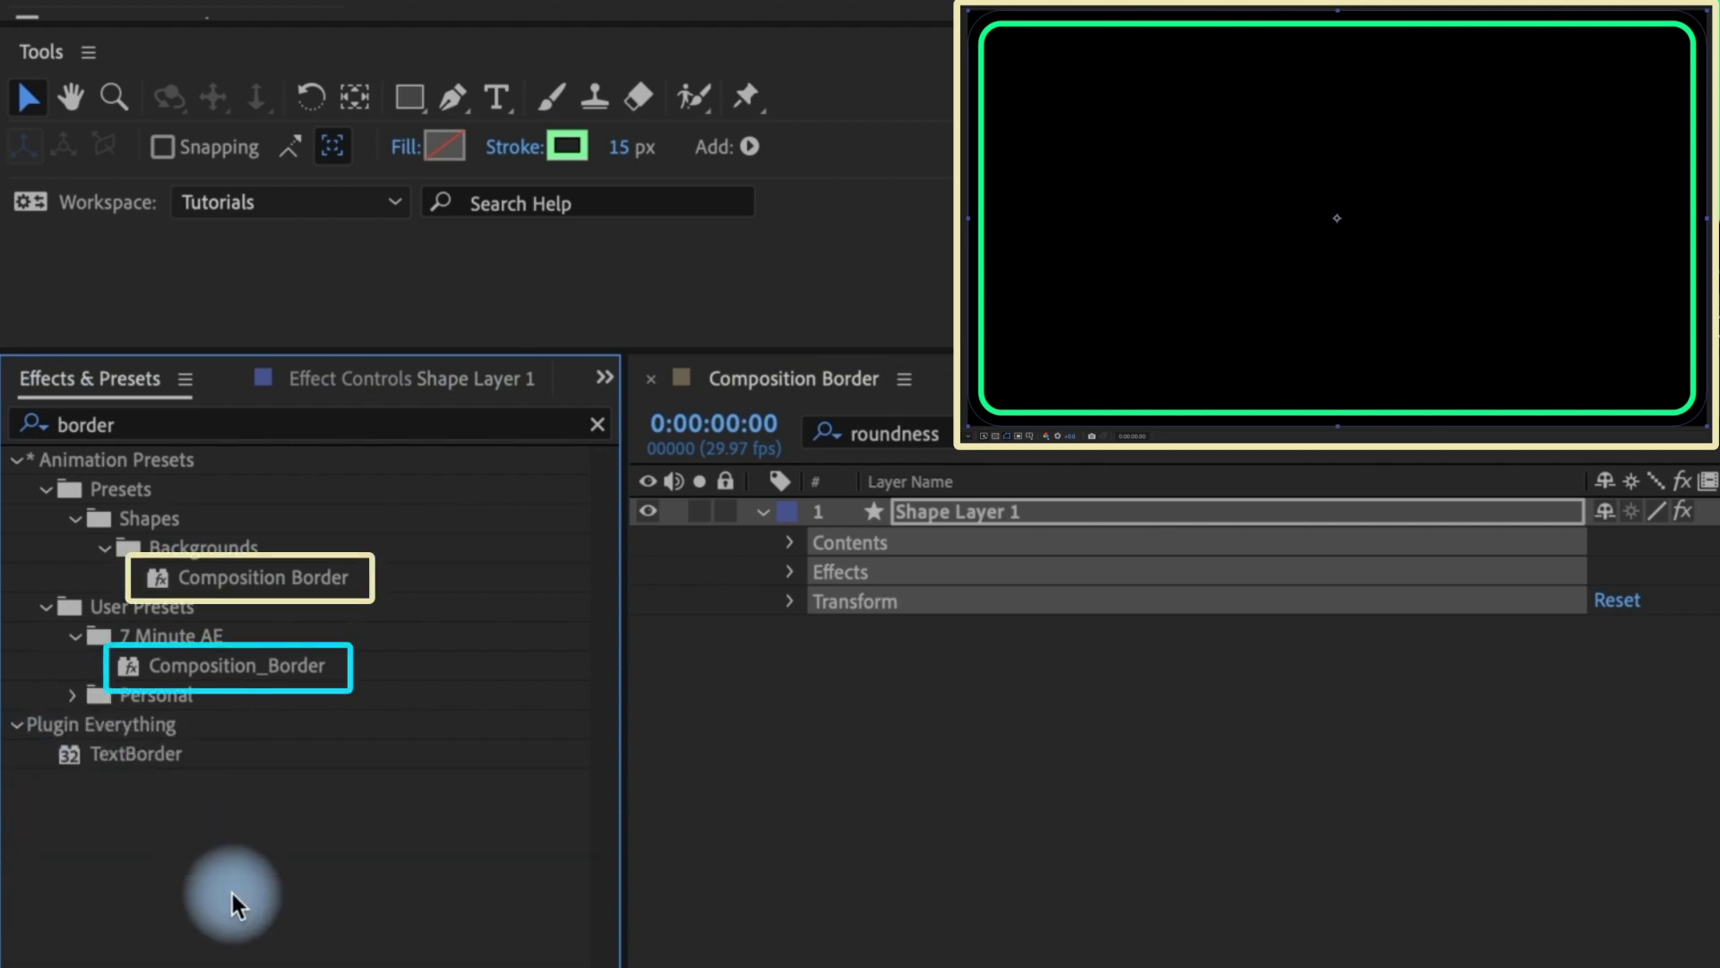